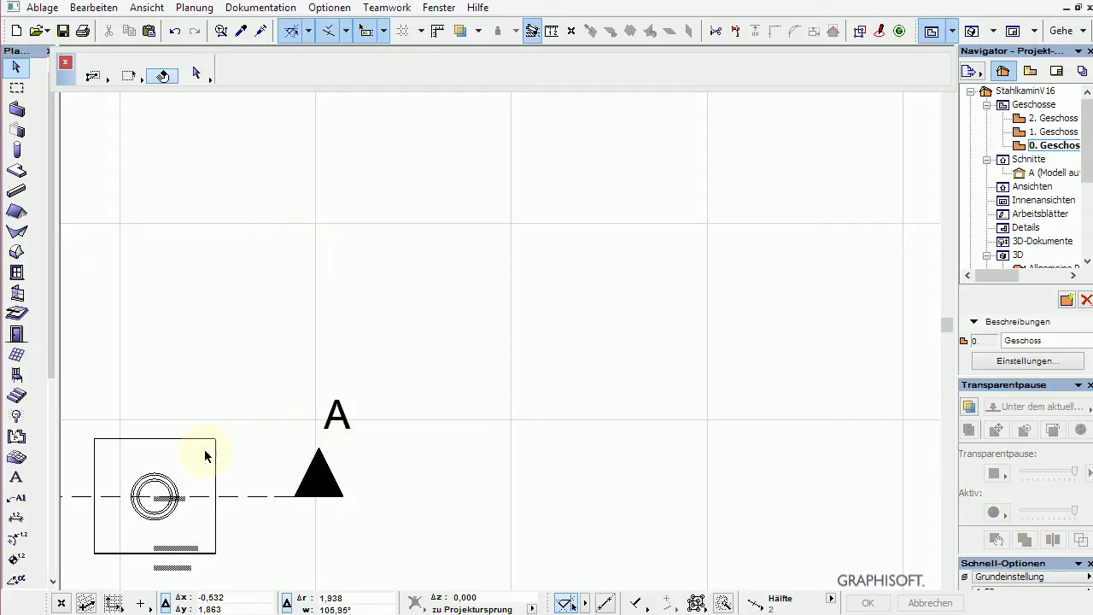
# Click the SteelChimney5 symbol on the floor plan to select it.
pyautogui.click(155, 499)
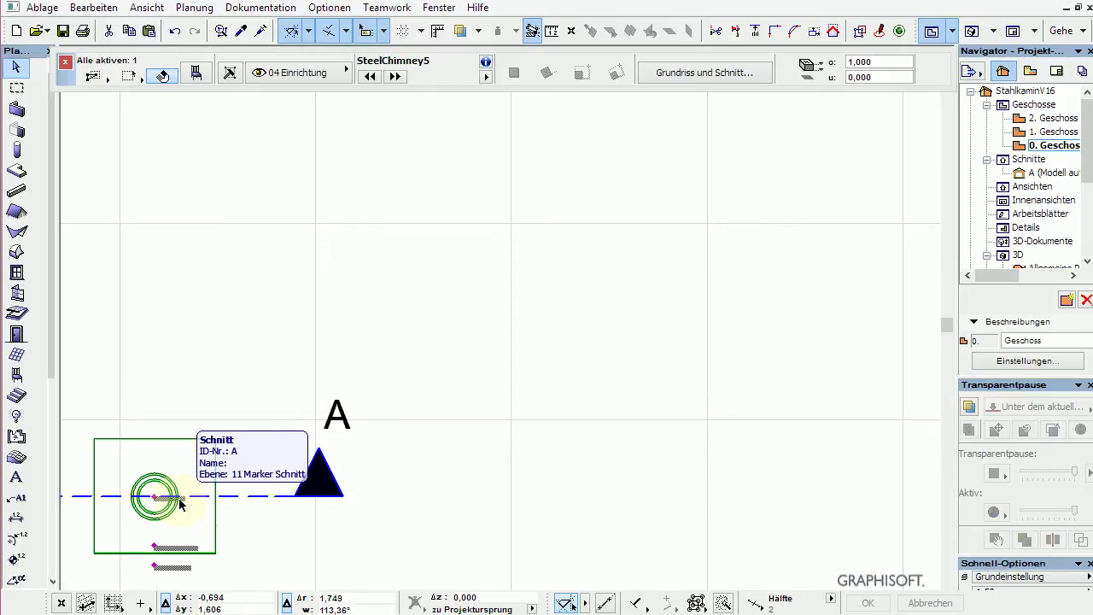
# Show the chimney in the 3D window, zoomed in, with it selected.
pyautogui.press('F3')
pyautogui.scroll(2, 332, 359)
pyautogui.scroll(2, 331, 358)
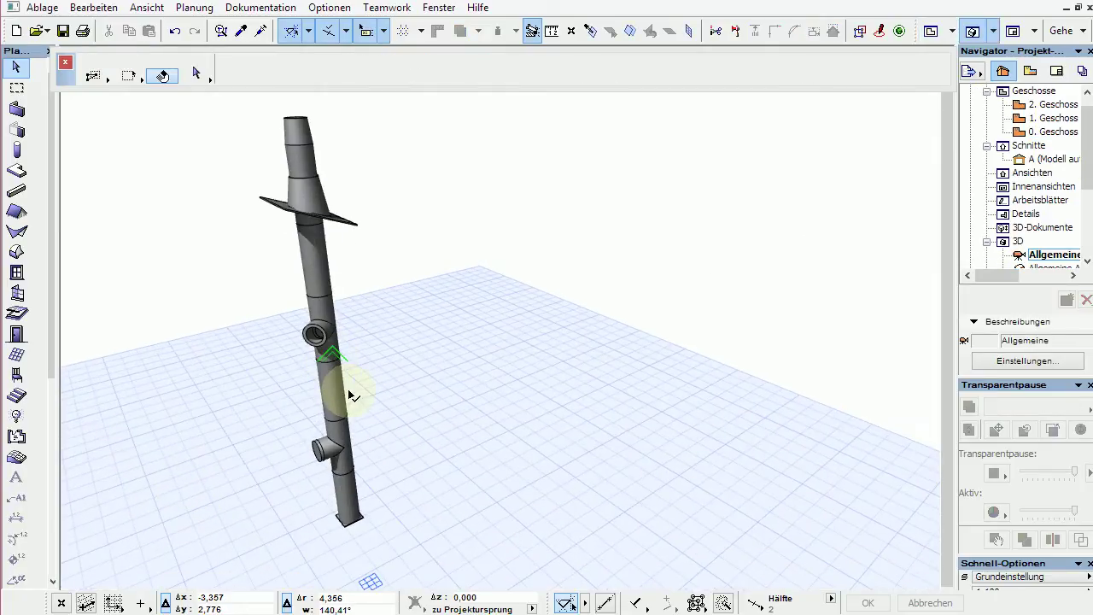
pyautogui.click(345, 386)
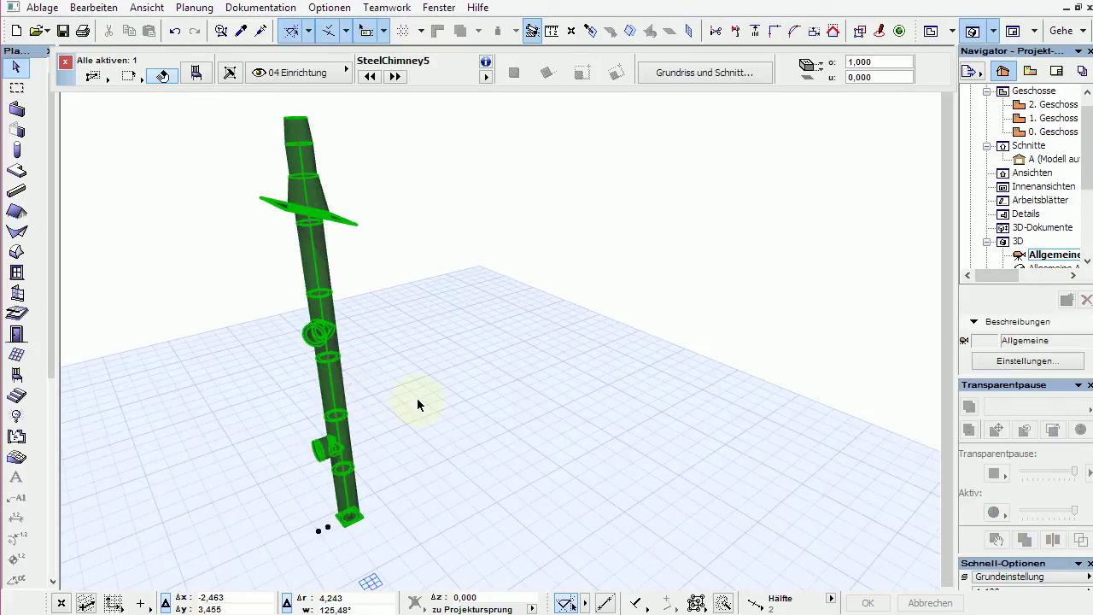
pyautogui.click(419, 395)
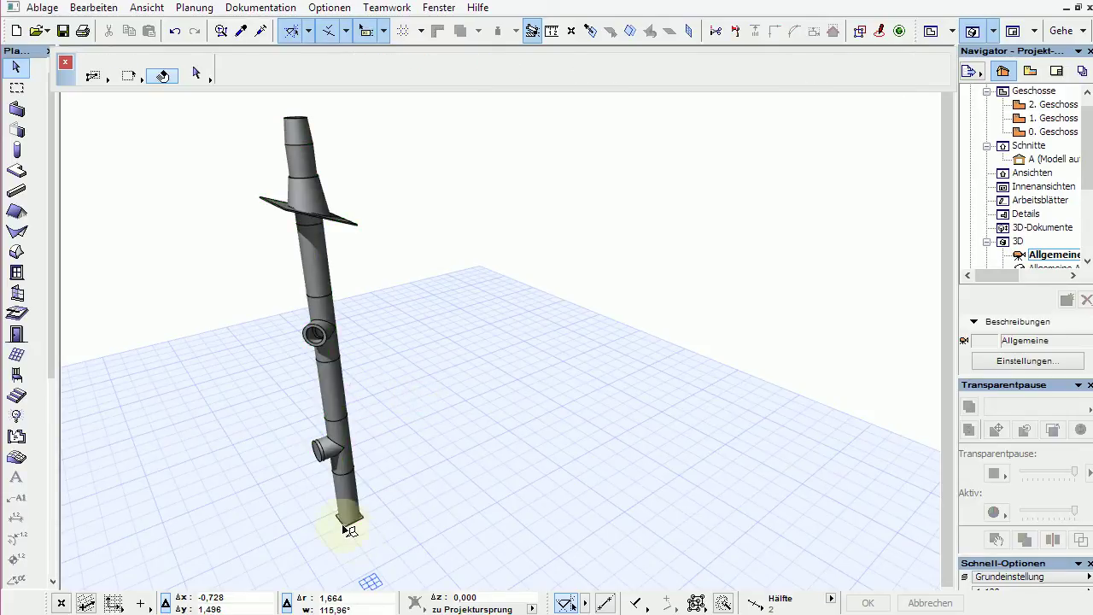
pyautogui.click(309, 120)
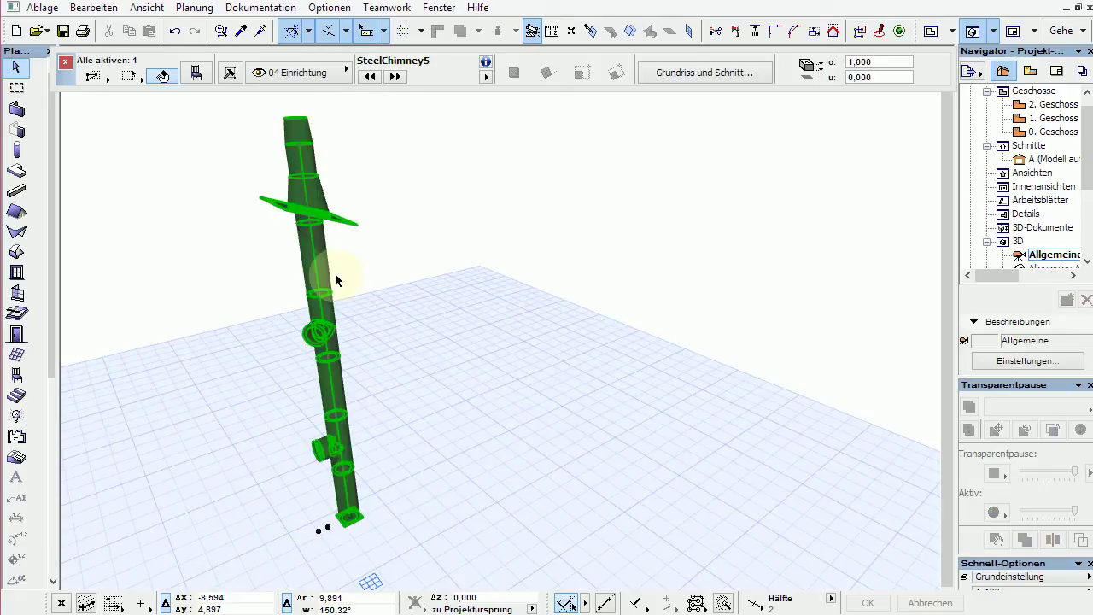
# Drag the chimney's upward part height handle to 0.319.
pyautogui.click(331, 362)
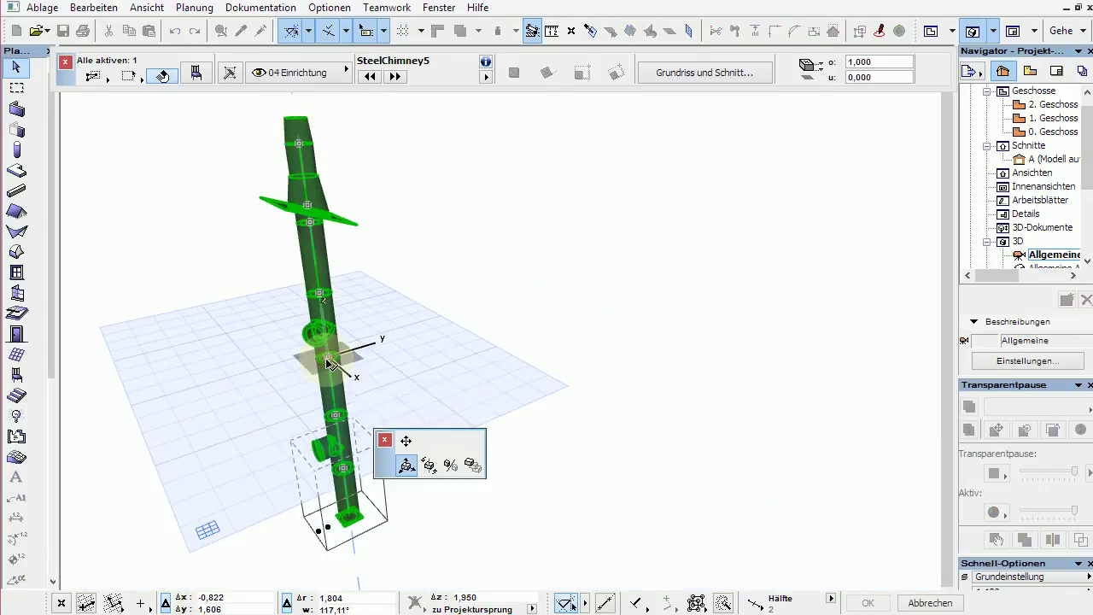
pyautogui.click(405, 441)
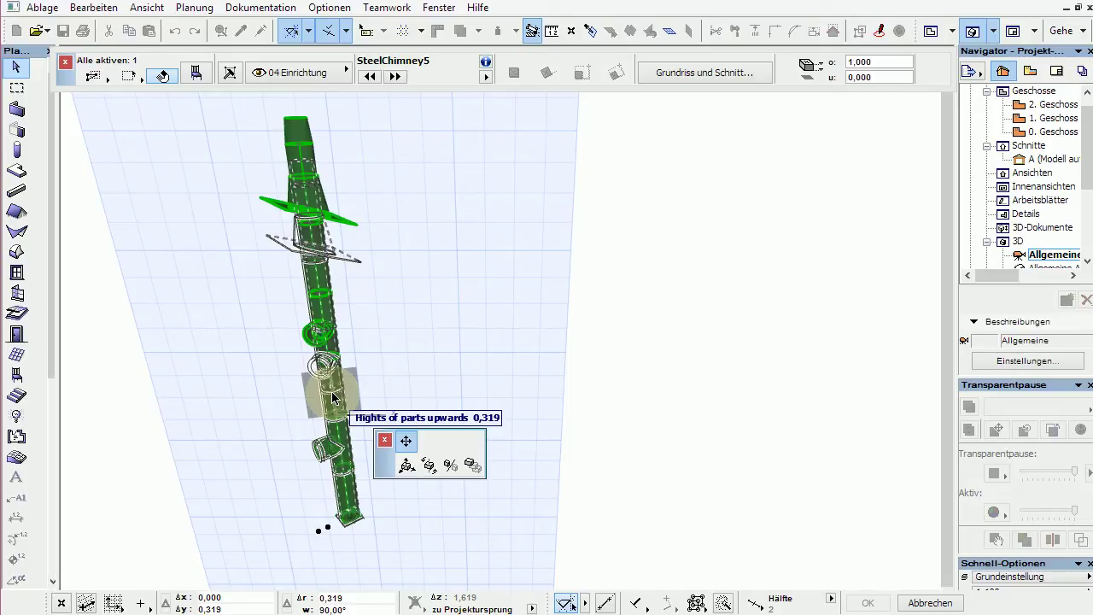
pyautogui.click(333, 397)
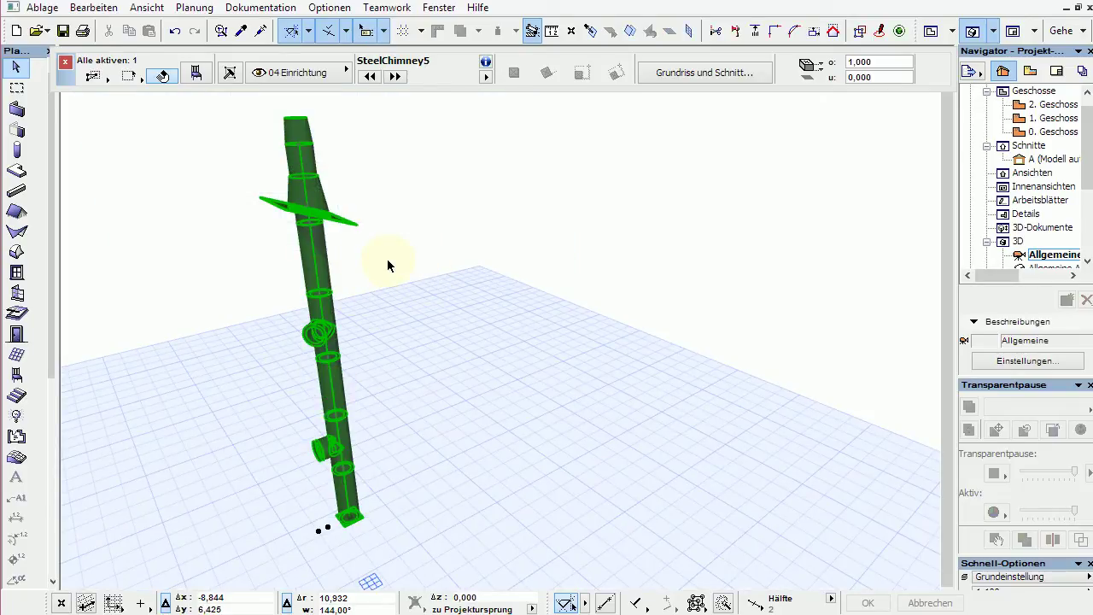
# Set the chimney's Fitting option to 'T-fitting 90°+ service' in Object Settings.
pyautogui.hotkey('ctrl', 't')
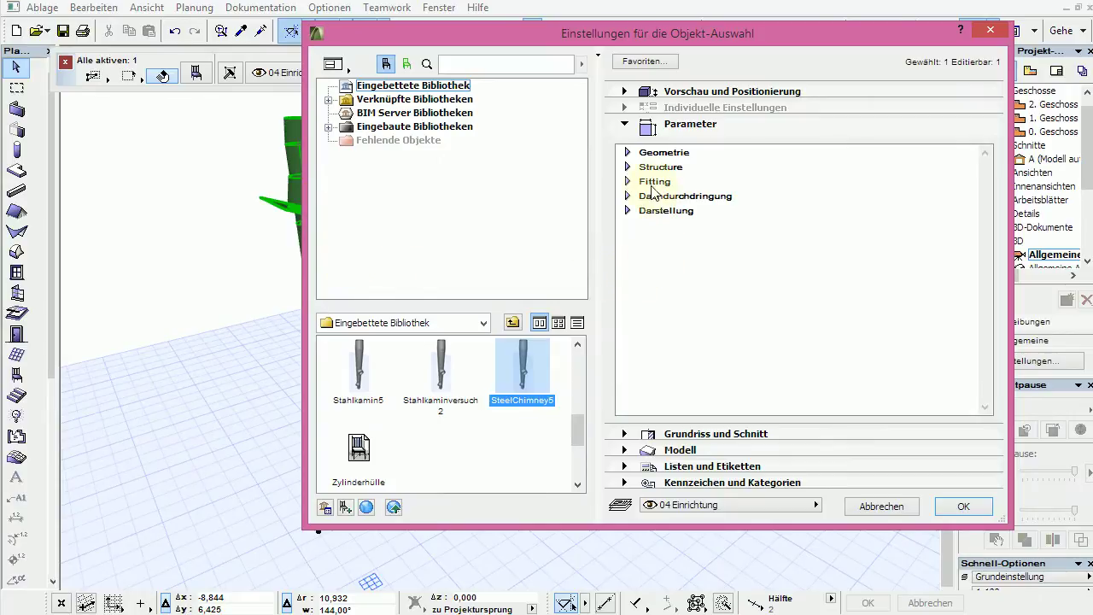
pyautogui.click(628, 181)
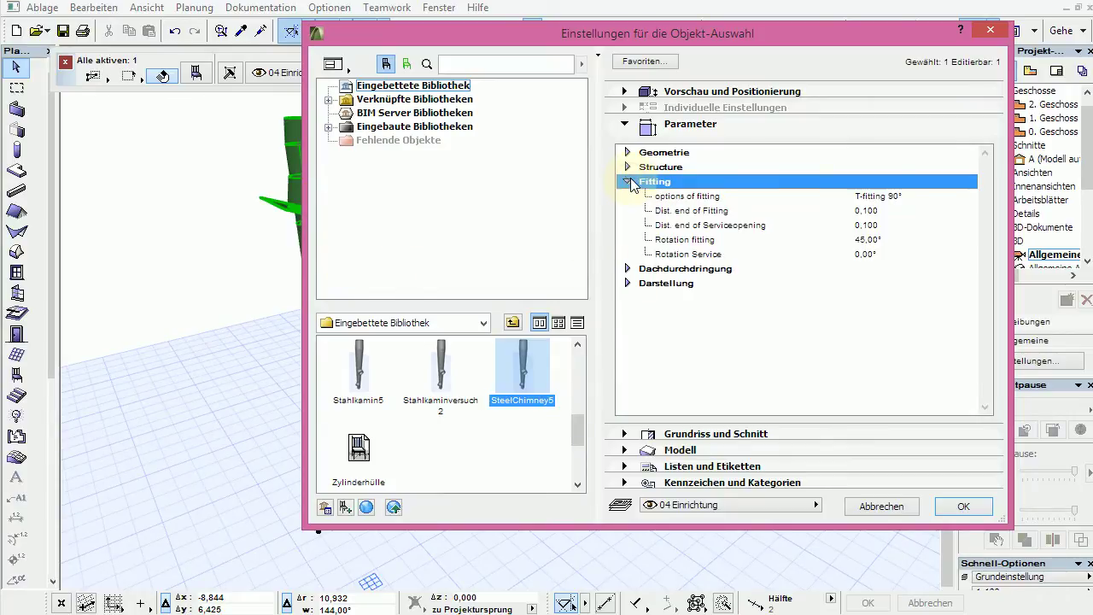
pyautogui.click(868, 196)
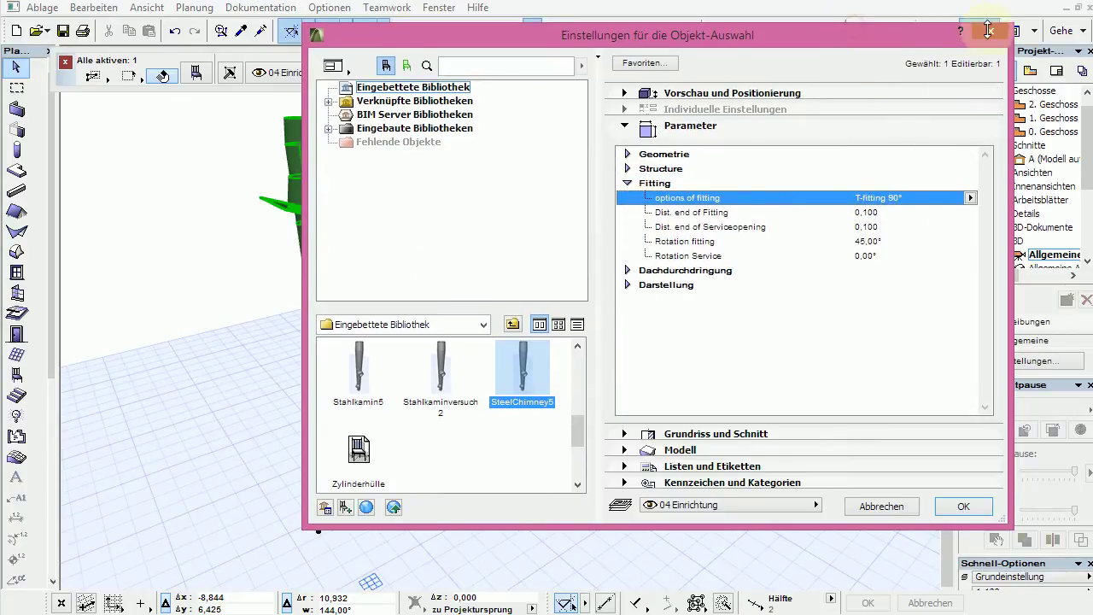
pyautogui.moveTo(866, 36); pyautogui.dragTo(1013, 30)
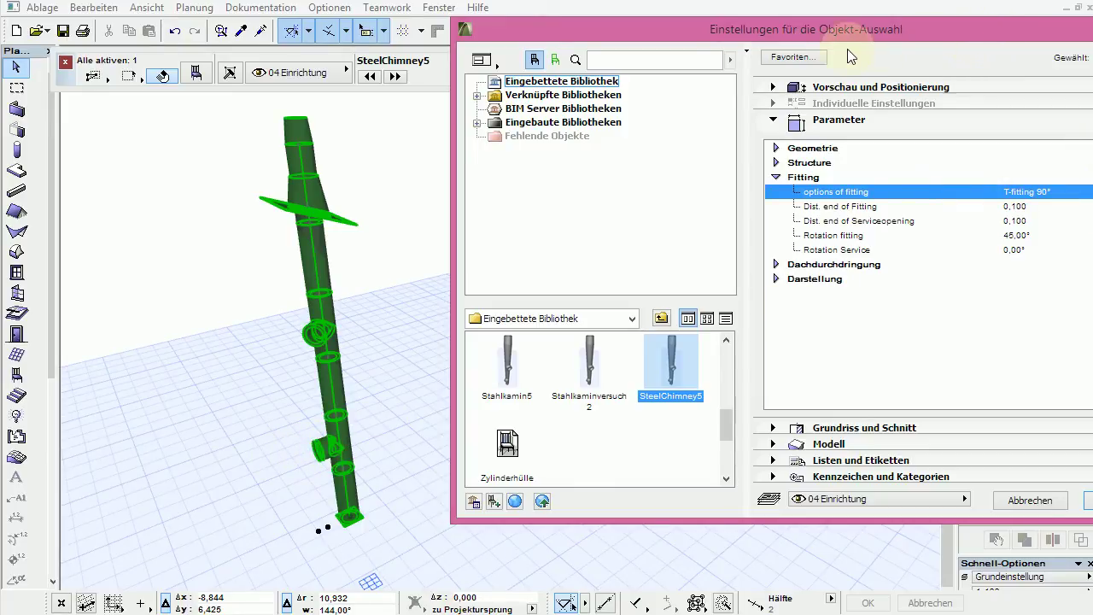
pyautogui.moveTo(845, 34); pyautogui.dragTo(656, 22)
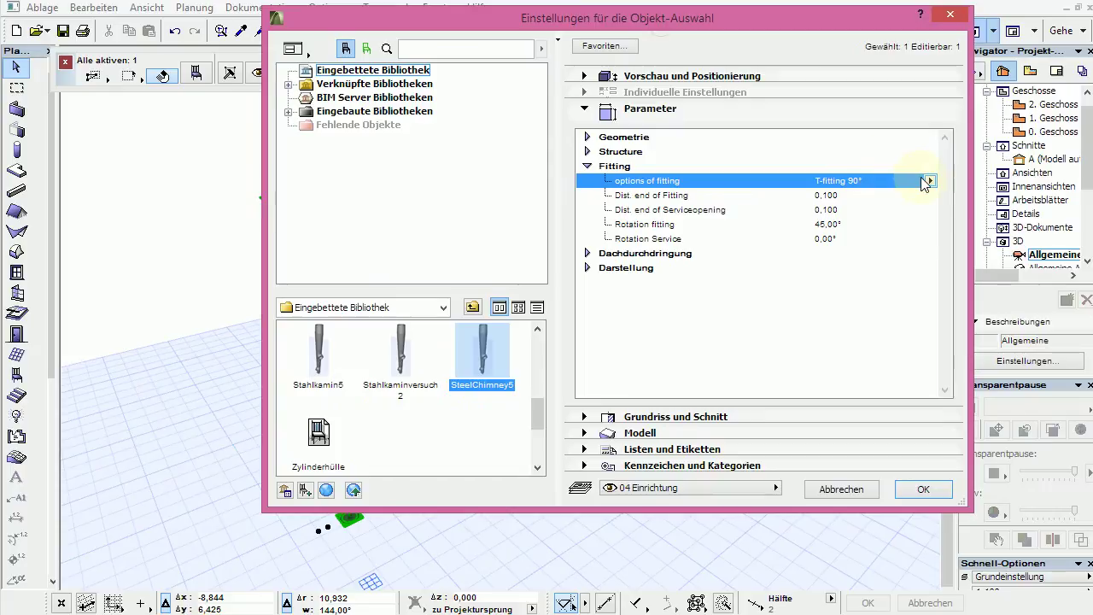
pyautogui.click(929, 182)
pyautogui.click(978, 195)
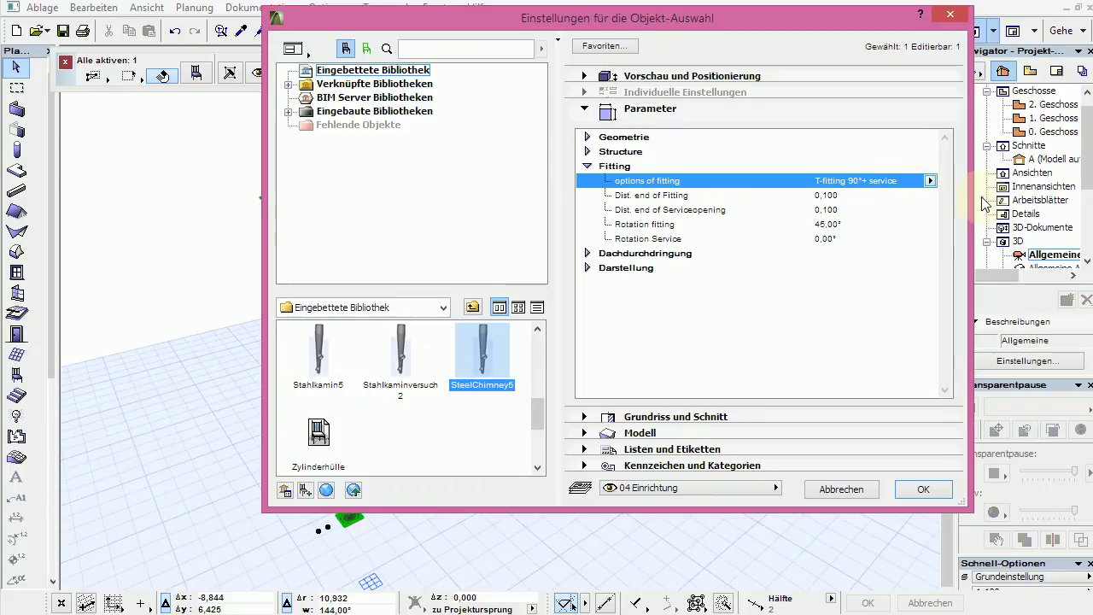
pyautogui.click(916, 494)
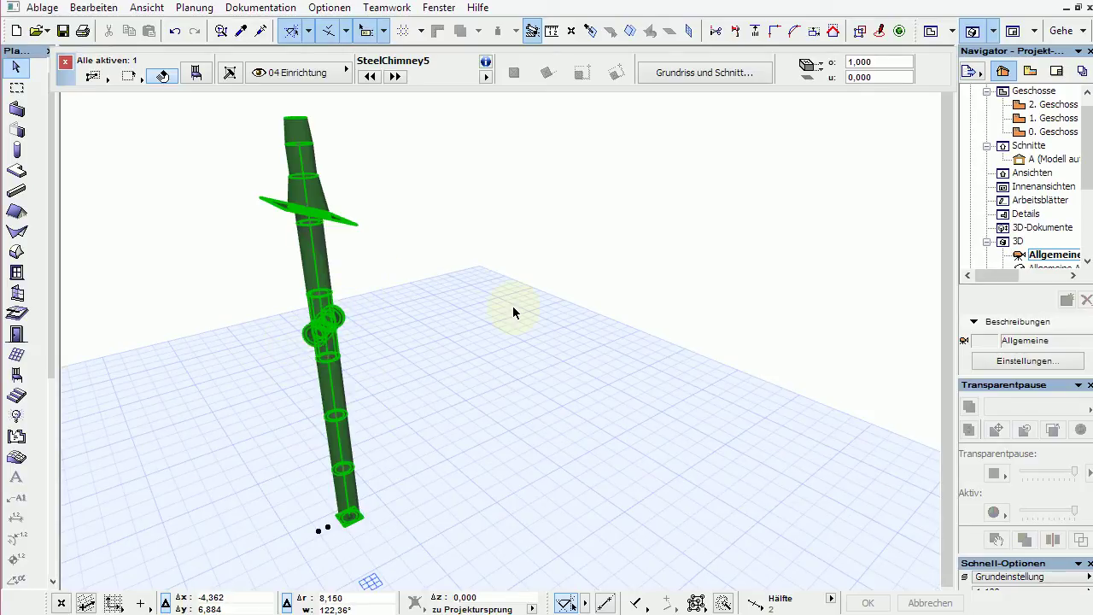
# Switch the chimney's 'options of fitting' to 'T-fitting 45°' and apply it.
pyautogui.hotkey('ctrl', 't')
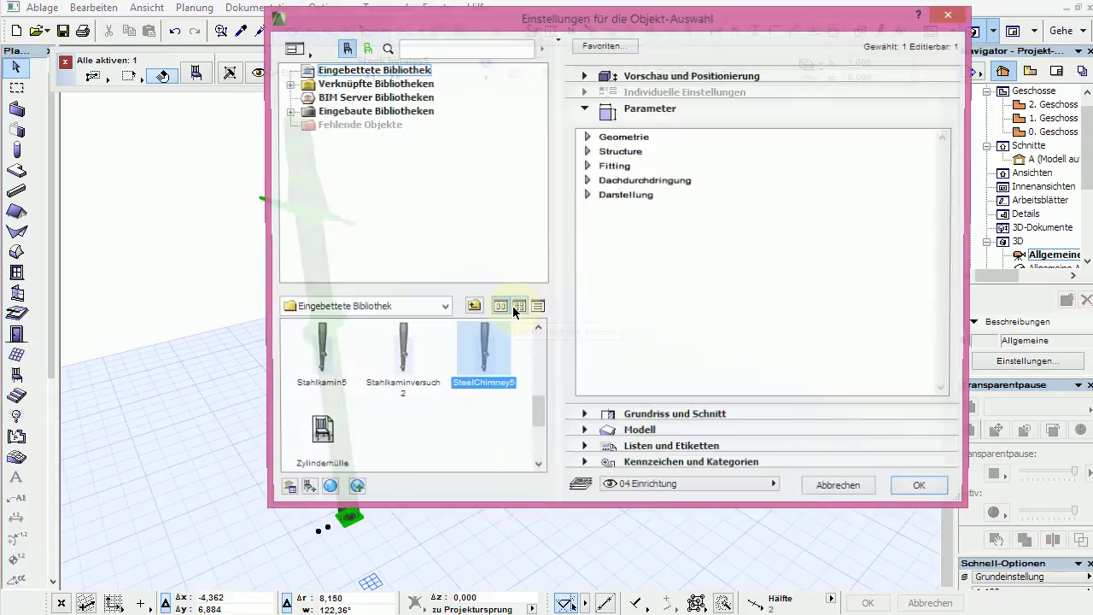
pyautogui.click(588, 168)
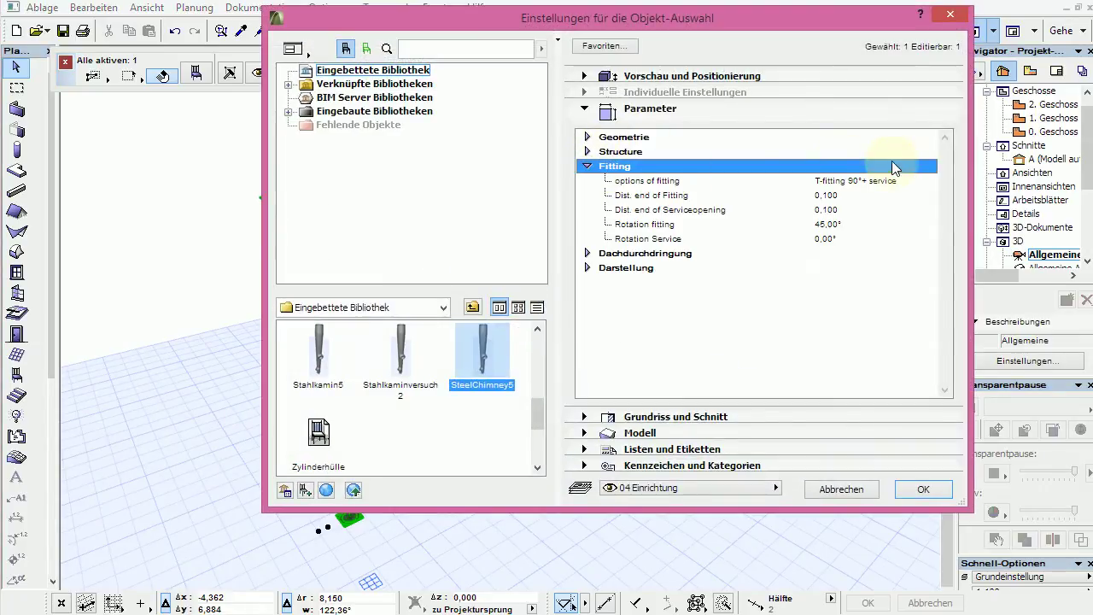
pyautogui.click(879, 182)
pyautogui.click(930, 181)
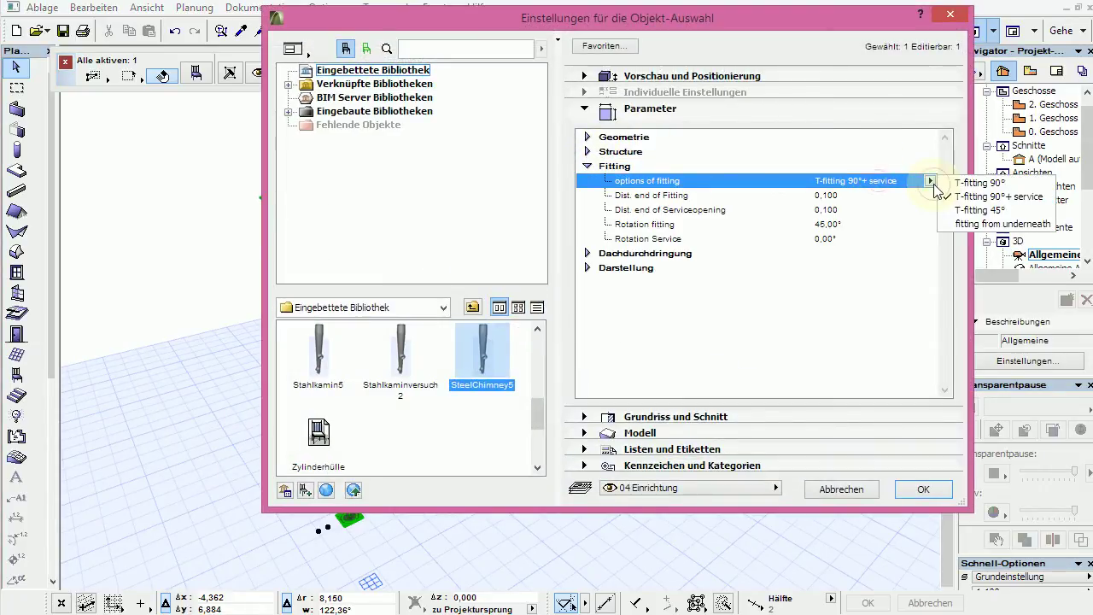
pyautogui.click(981, 211)
pyautogui.click(922, 489)
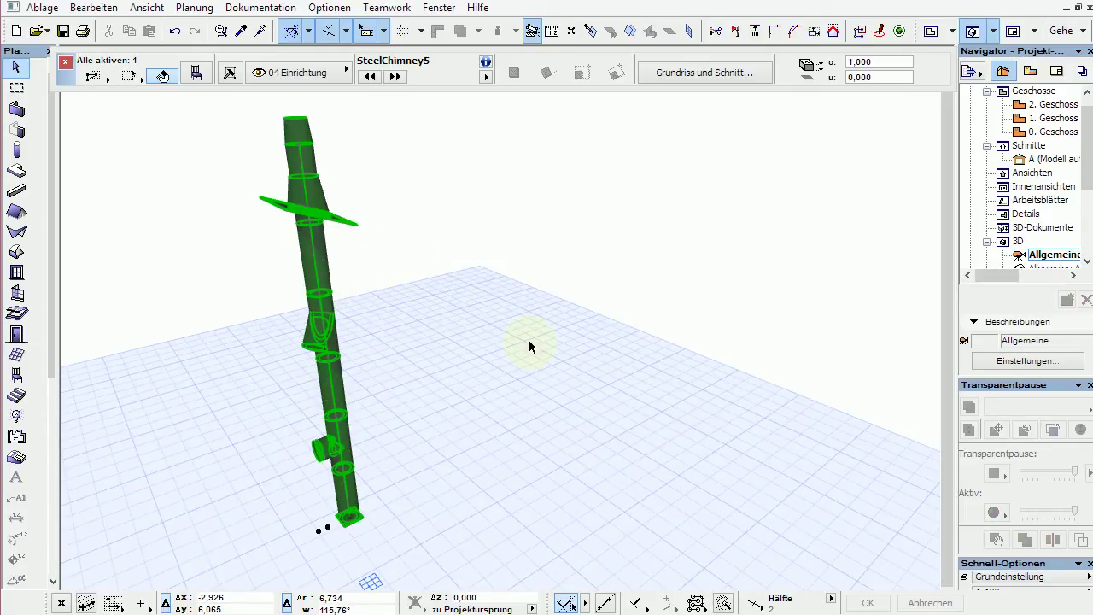
pyautogui.hotkey('ctrl', 't')
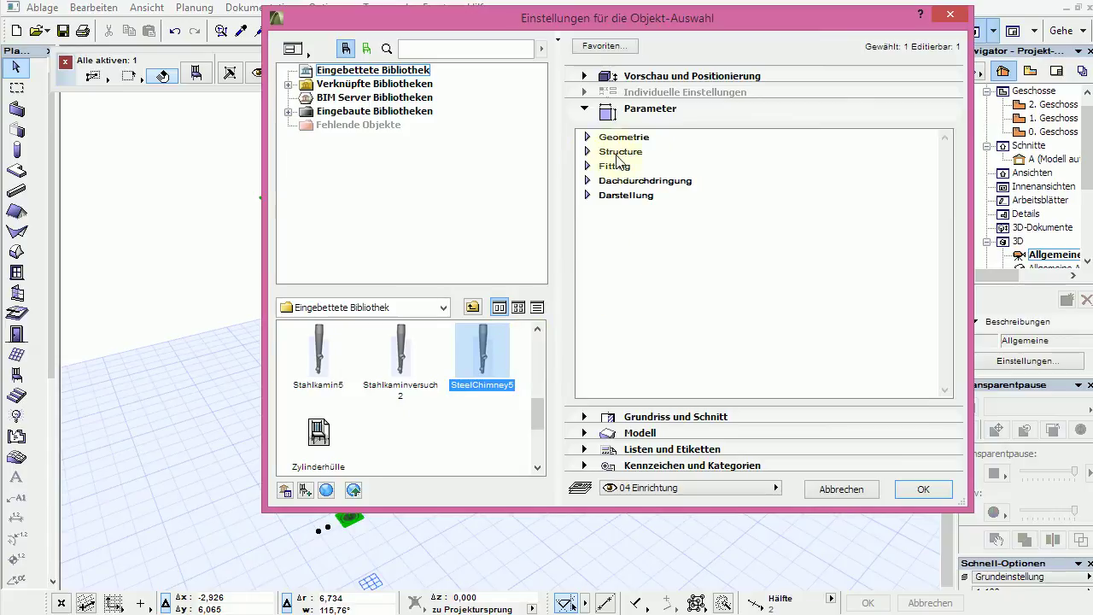
pyautogui.click(587, 165)
pyautogui.click(871, 183)
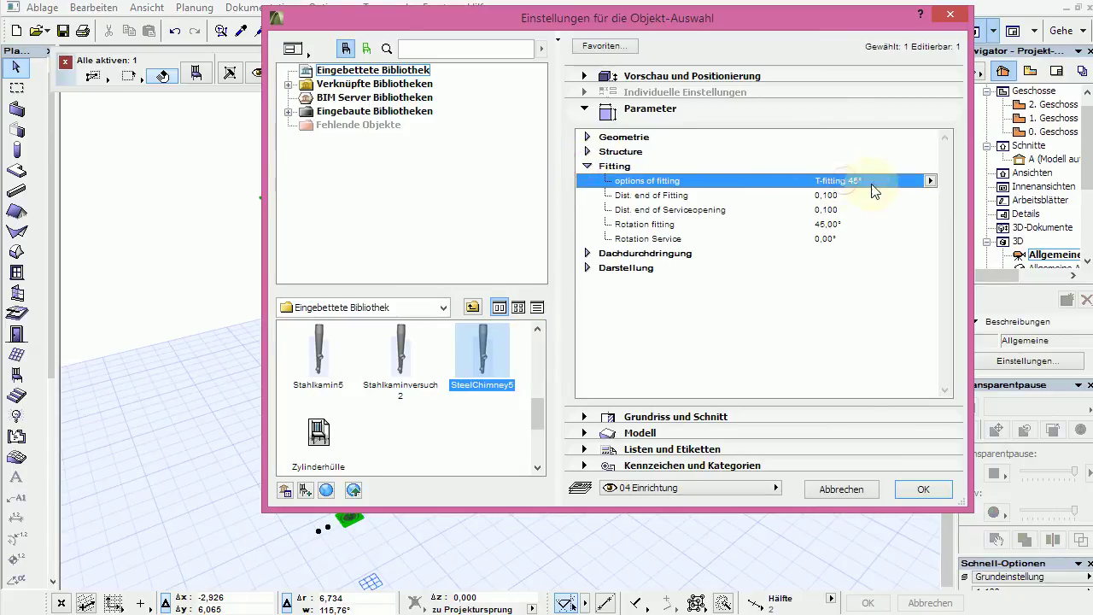
pyautogui.click(930, 180)
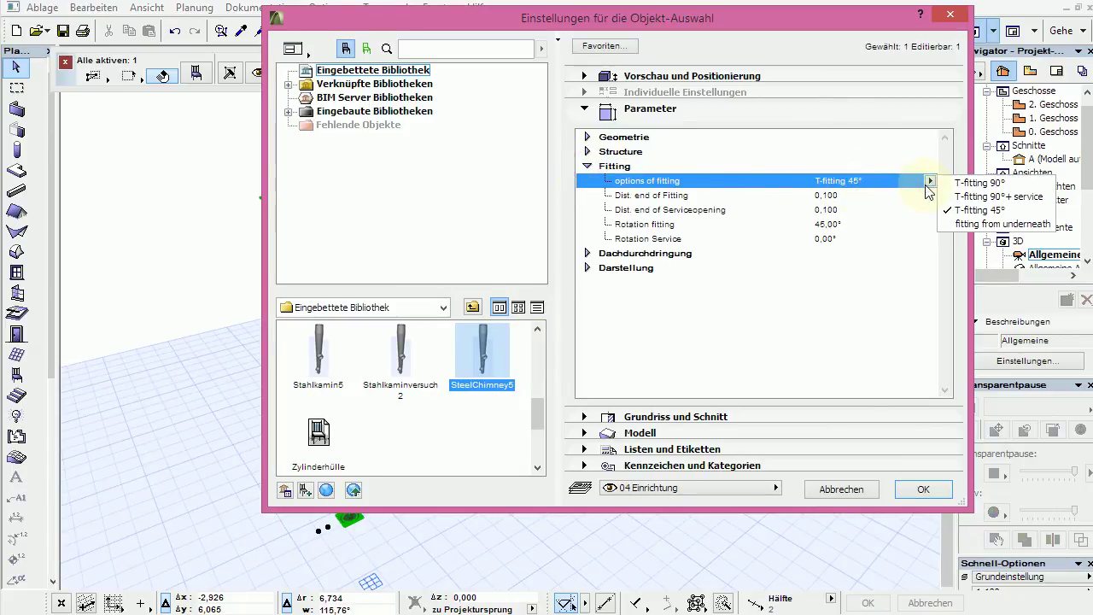
pyautogui.click(966, 223)
pyautogui.click(922, 489)
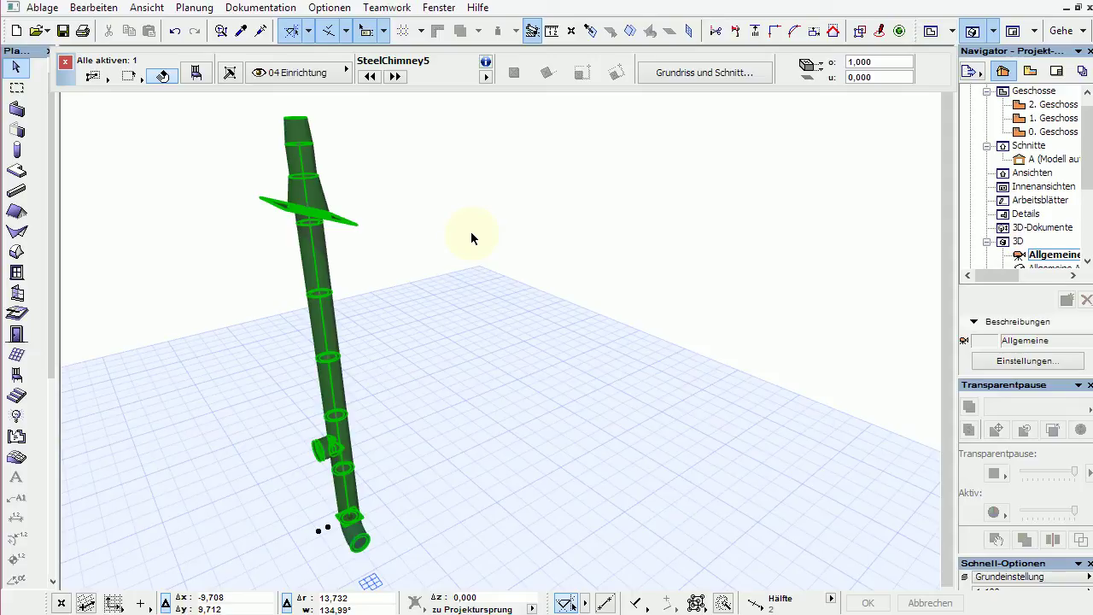
pyautogui.hotkey('ctrl', 'z')
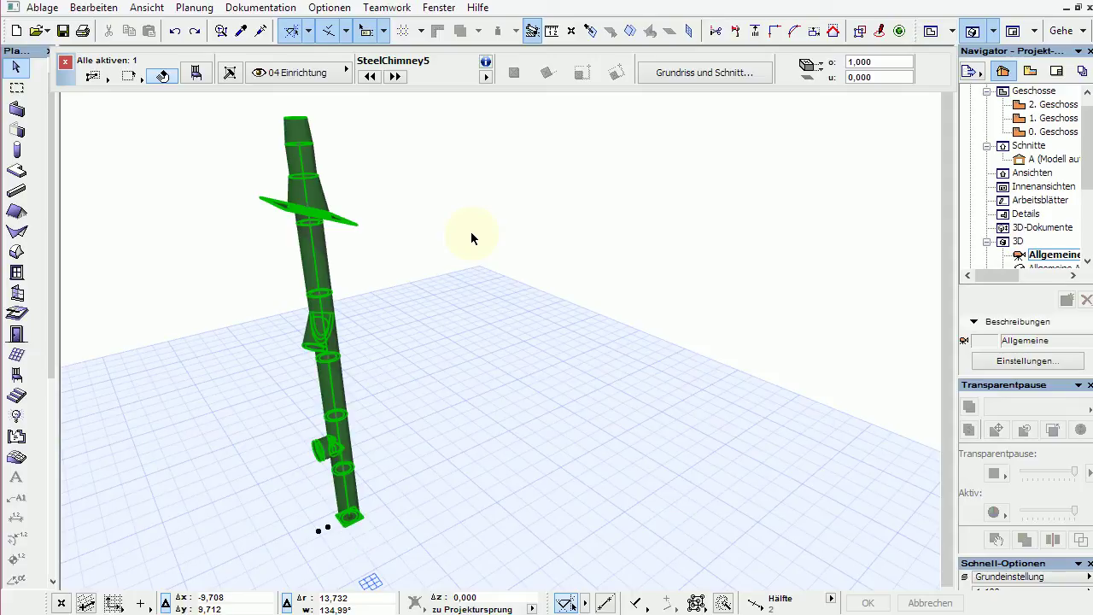
# On the 0. Geschoss plan, move the h = 4,10 m label above-right of the circles.
pyautogui.press('F2')
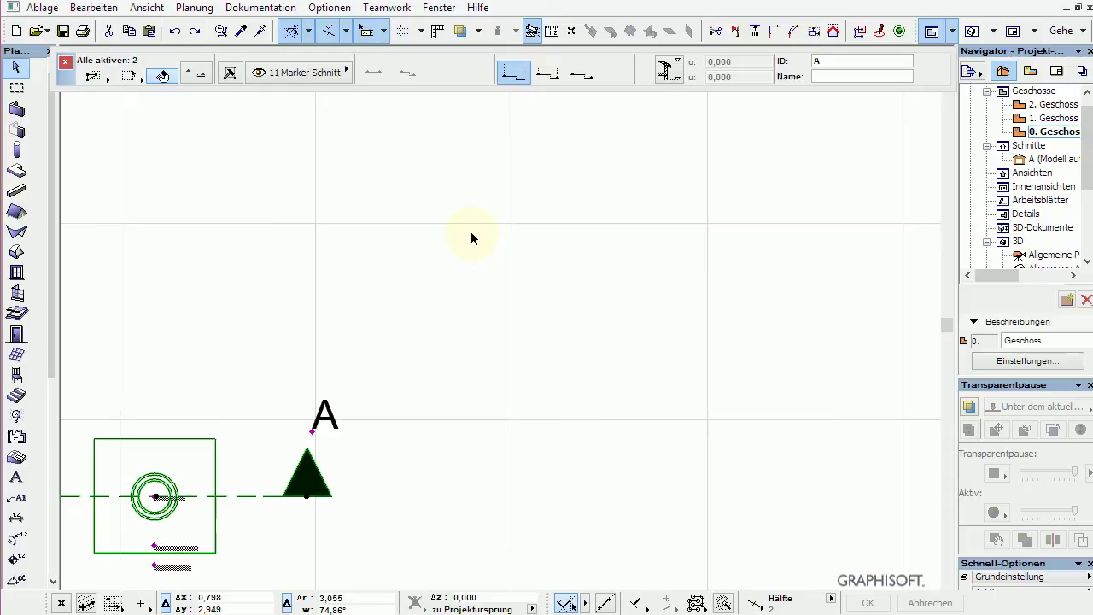
pyautogui.moveTo(319, 368); pyautogui.dragTo(401, 393, button='middle')
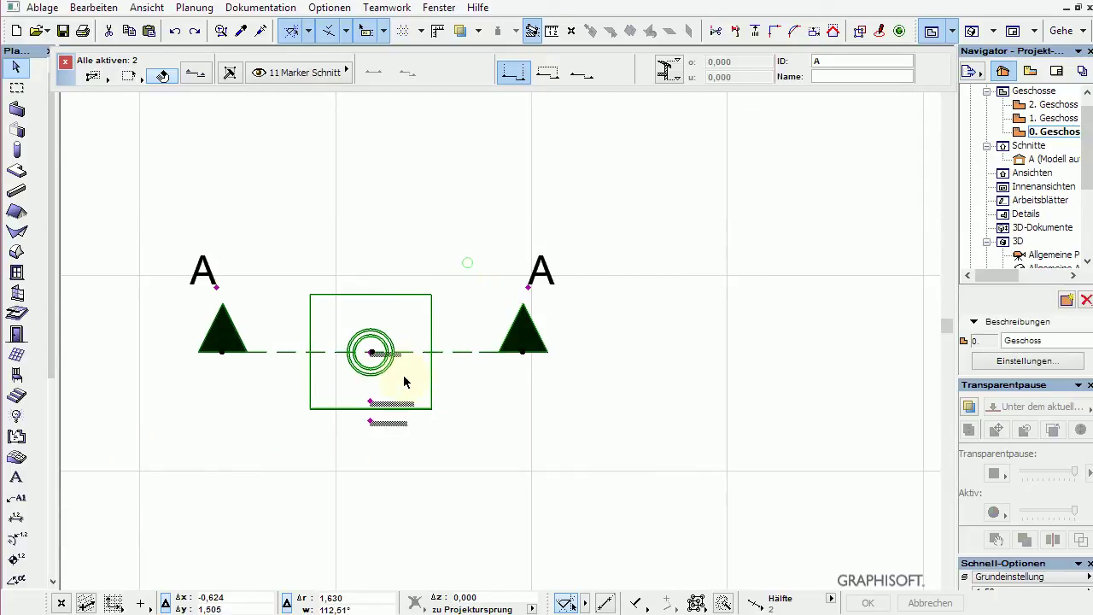
pyautogui.scroll(2, 341, 393)
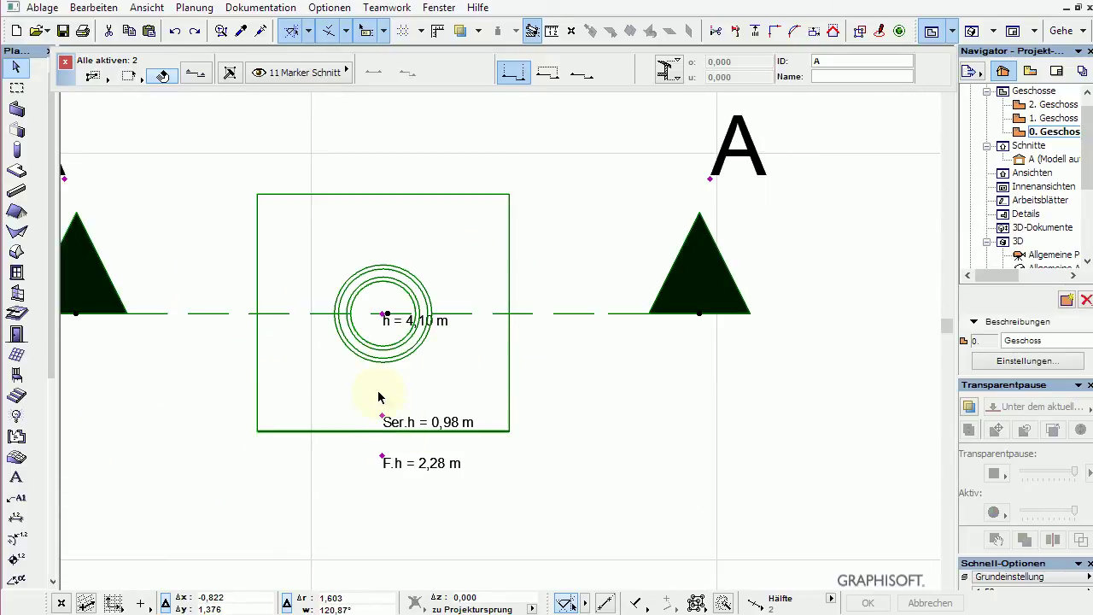
pyautogui.click(383, 318)
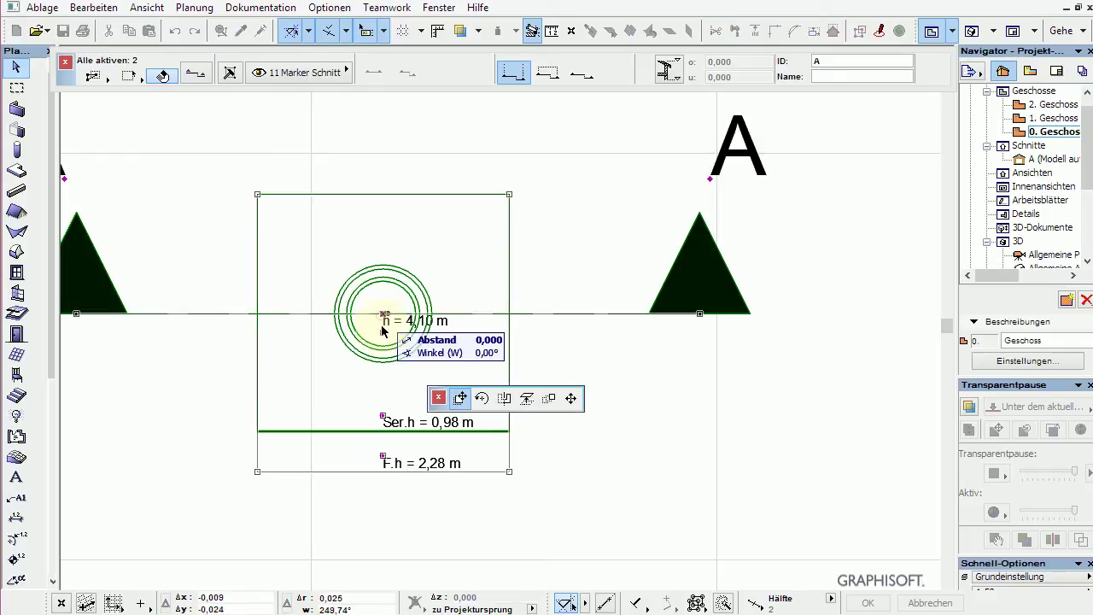
pyautogui.click(570, 399)
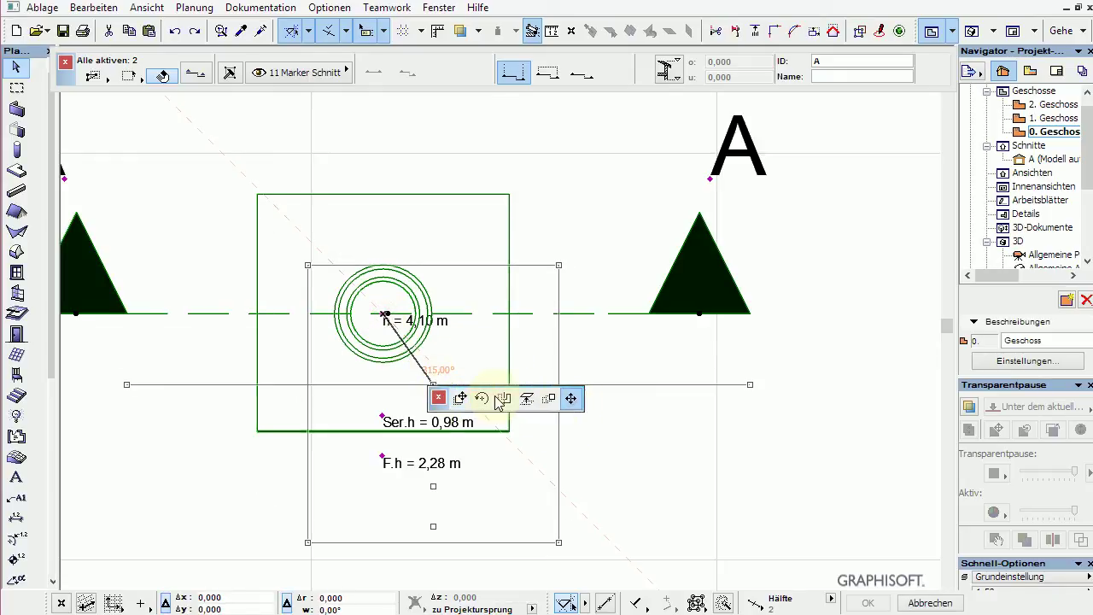
pyautogui.click(430, 348)
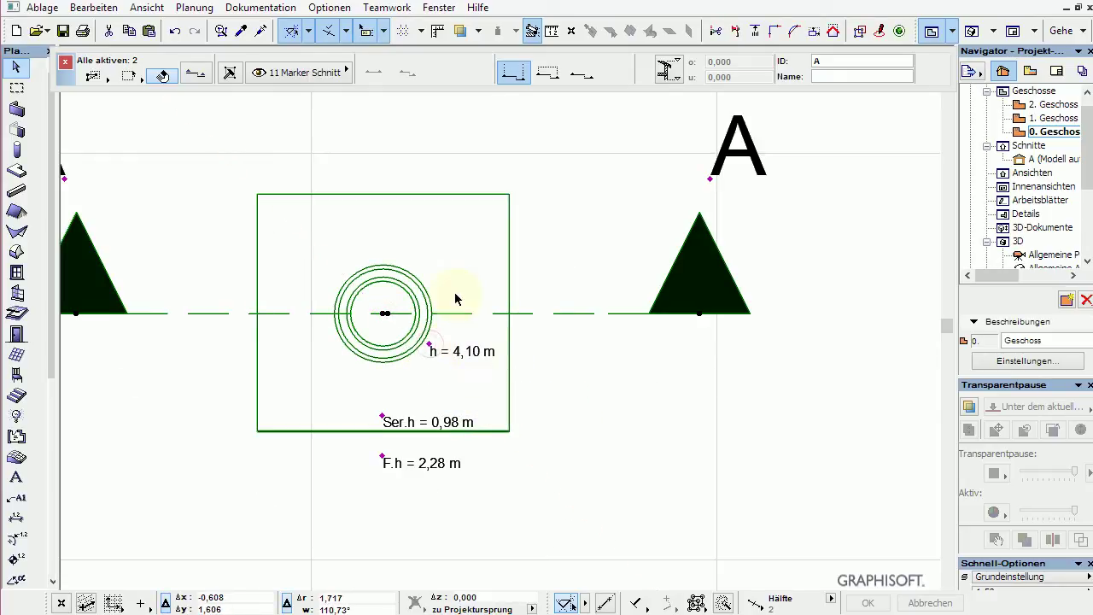
pyautogui.click(429, 348)
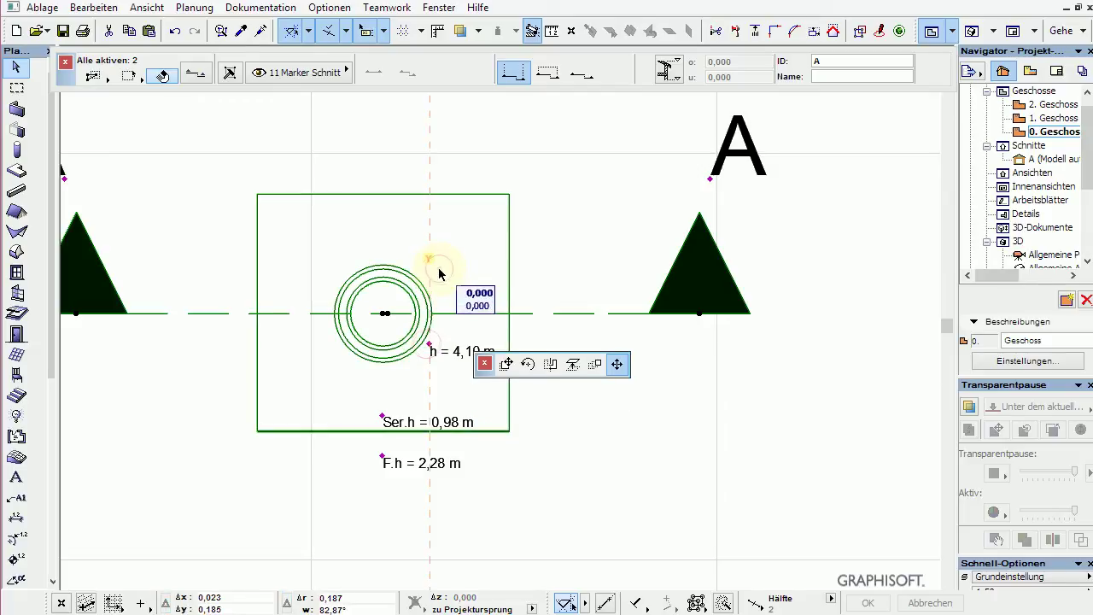
pyautogui.click(444, 280)
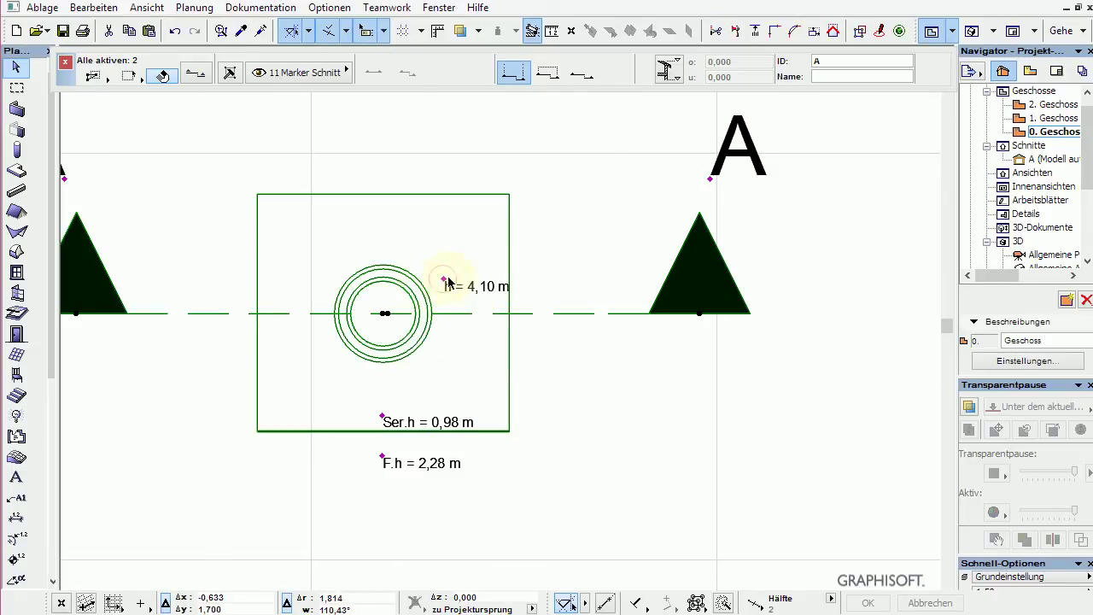
# Move the Ser.h = 0,98 m label higher inside the square, then zoom back out.
pyautogui.click(382, 418)
pyautogui.click(402, 382)
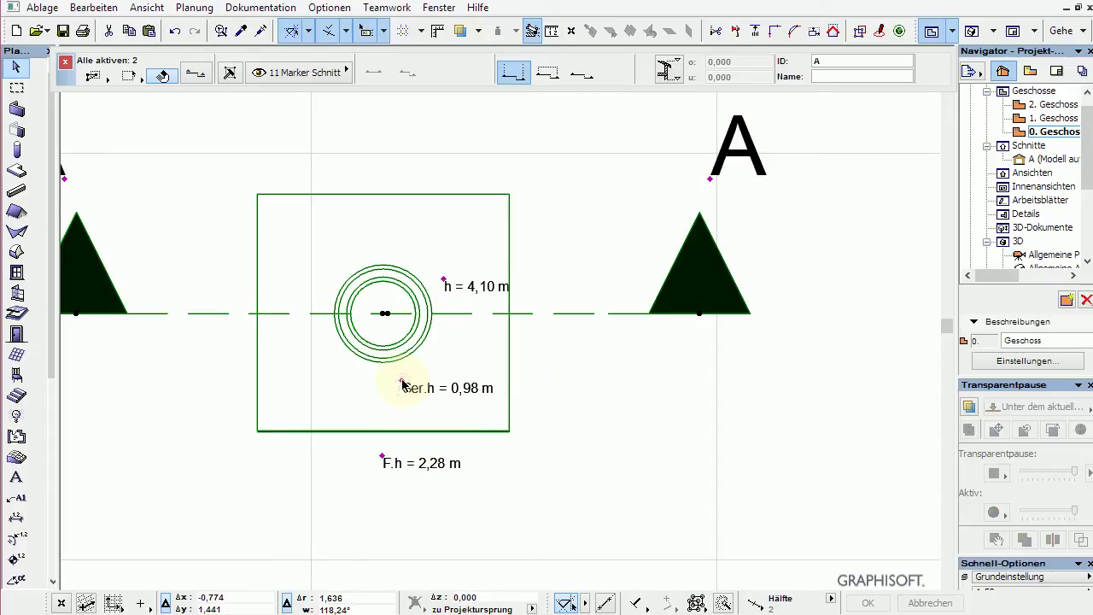
pyautogui.scroll(-2, 346, 429)
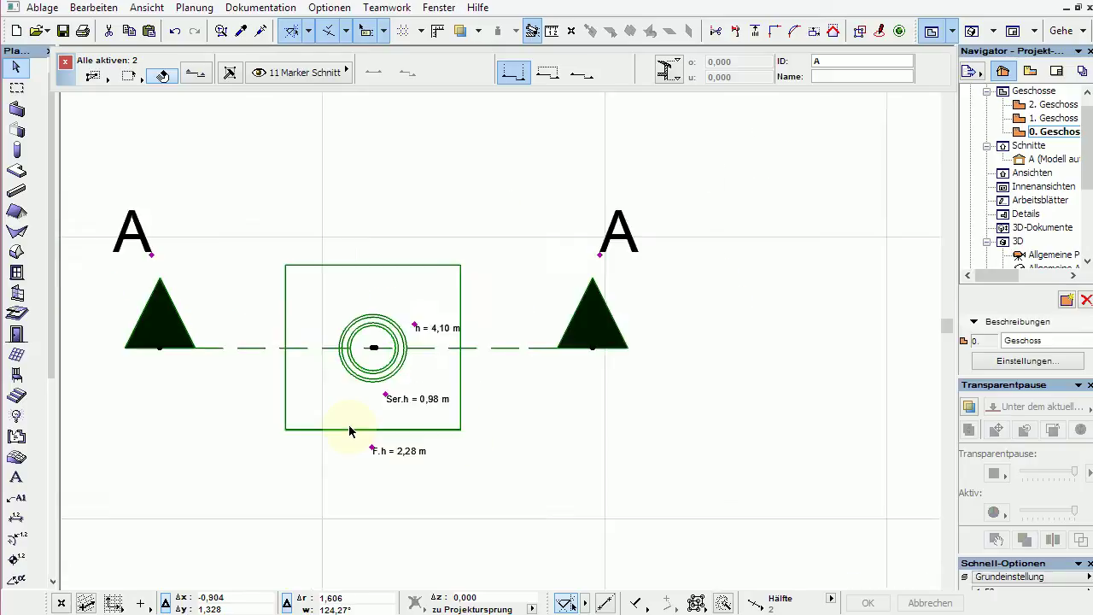
pyautogui.scroll(-2, 347, 431)
pyautogui.scroll(-2, 350, 423)
pyautogui.moveTo(341, 414); pyautogui.dragTo(224, 524, button='middle')
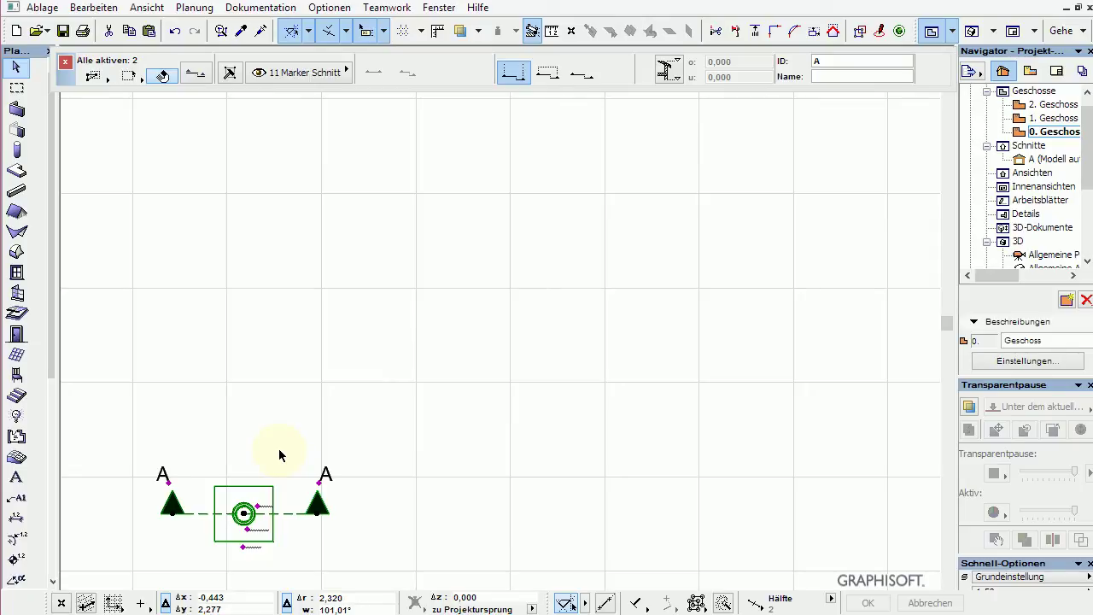
# View section marker A's settings, close them unchanged, and deselect the marker.
pyautogui.hotkey('ctrl', 't')
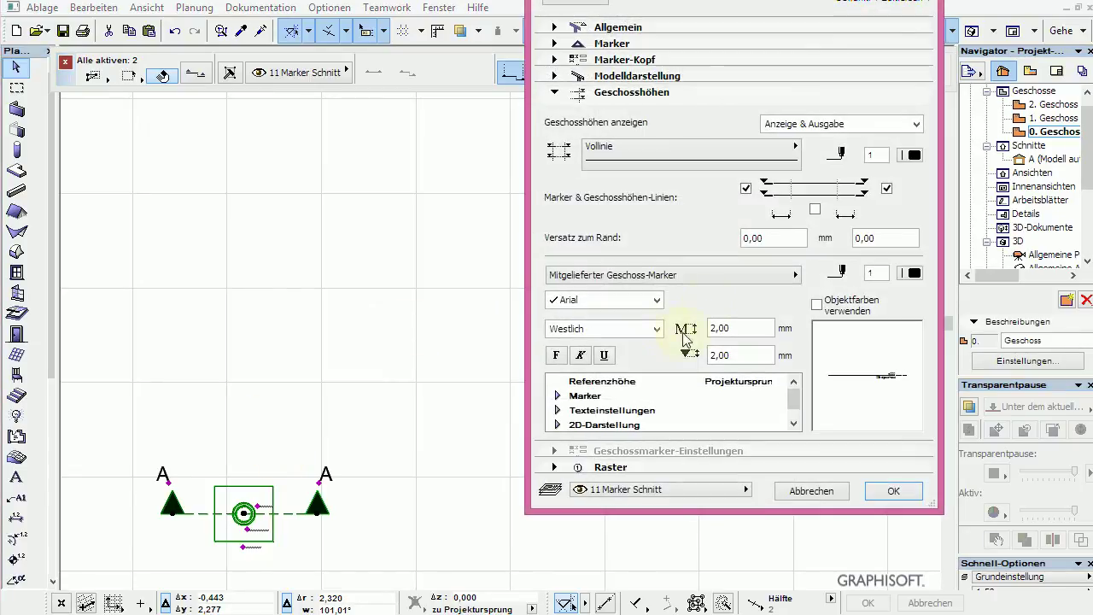
pyautogui.press('Return')
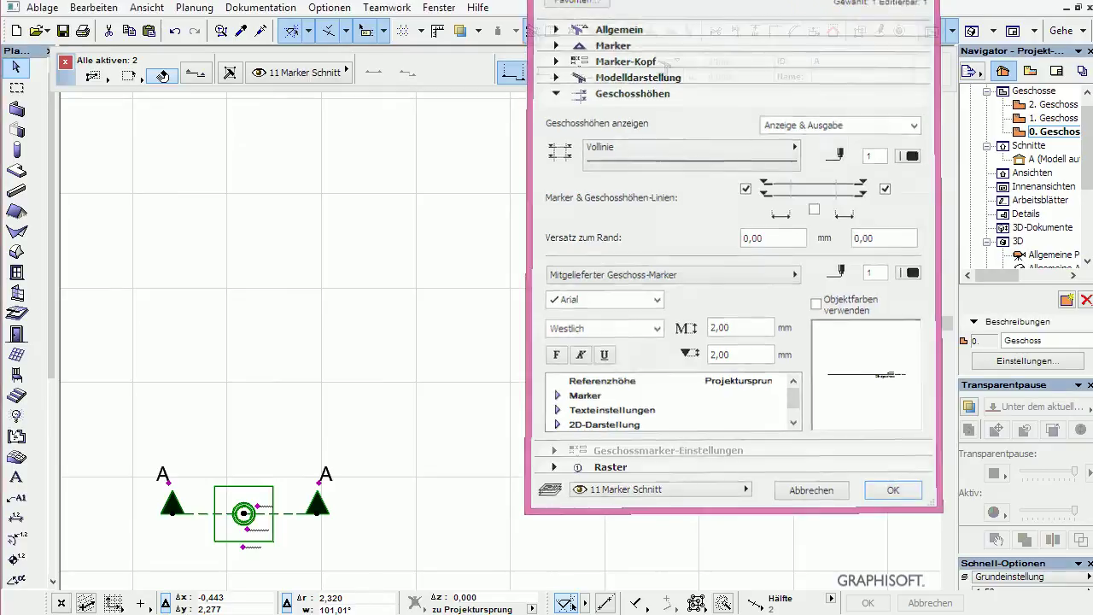
pyautogui.click(339, 439)
# Tick 'show sight on groundfloor?' under Darstellung in SteelChimney5's settings.
pyautogui.click(246, 530)
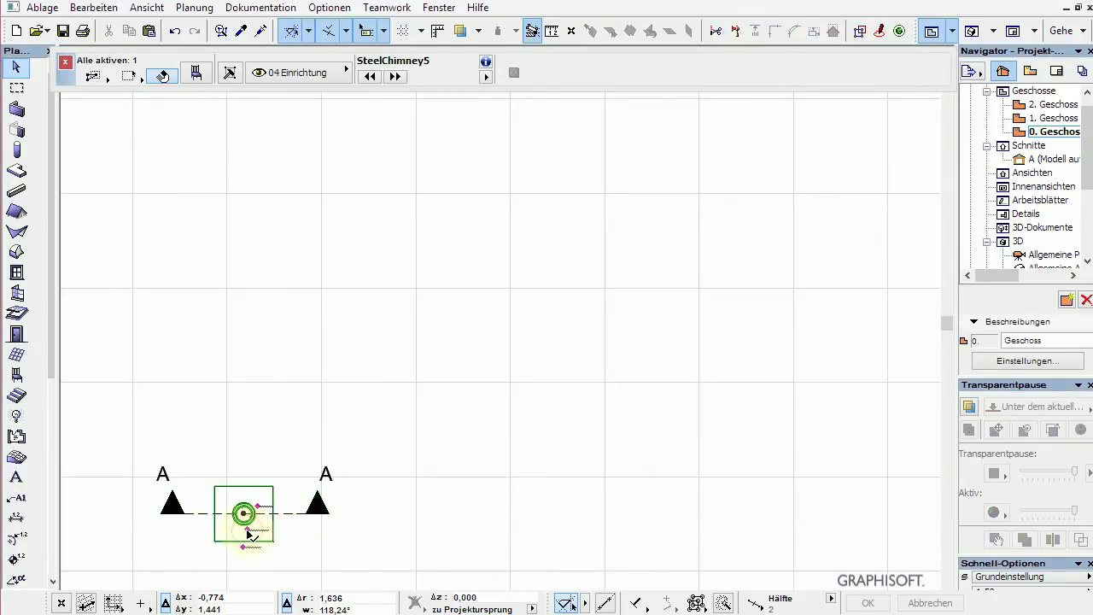
pyautogui.doubleClick(249, 534)
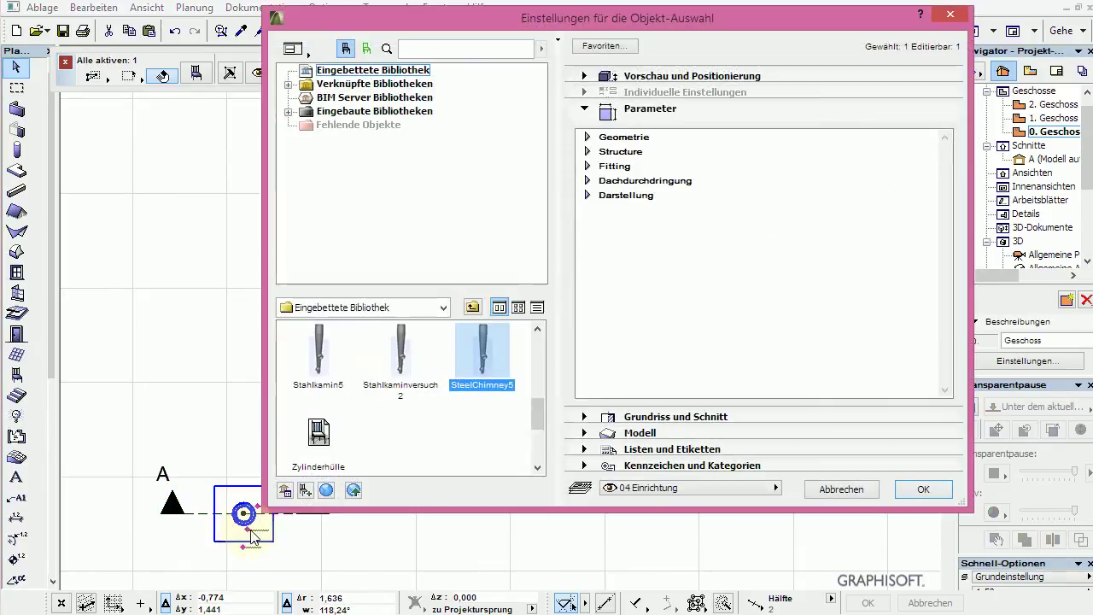
pyautogui.click(588, 196)
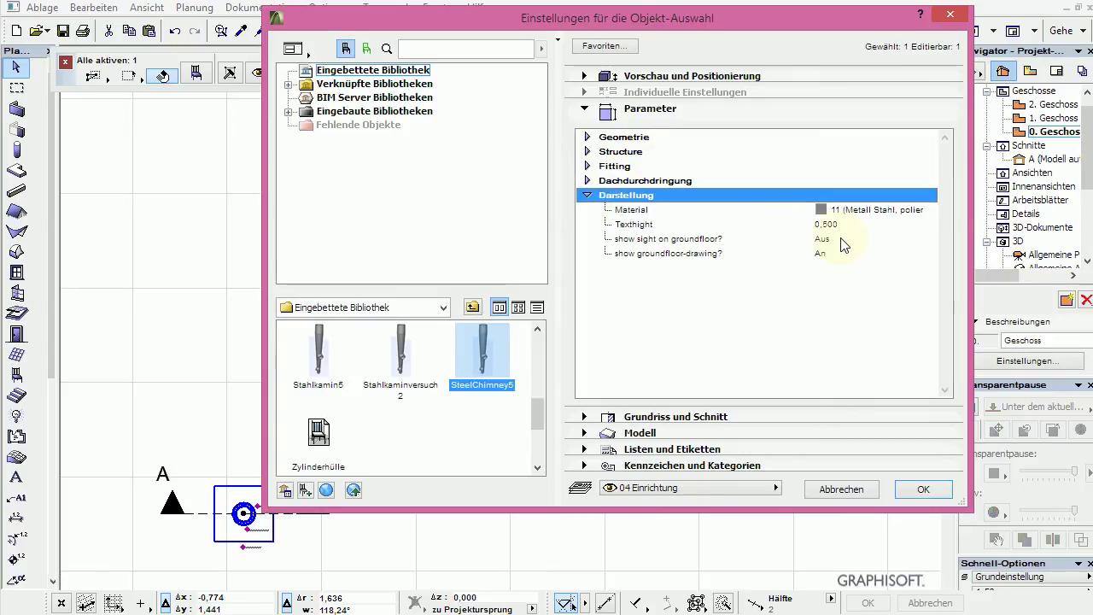
pyautogui.click(830, 243)
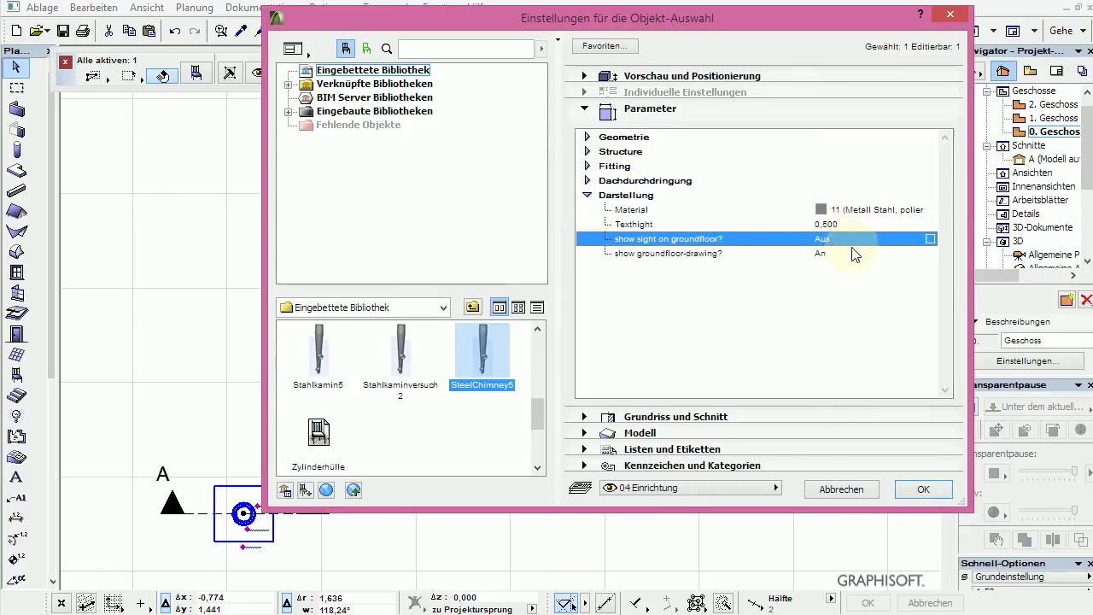
pyautogui.click(930, 239)
pyautogui.click(918, 491)
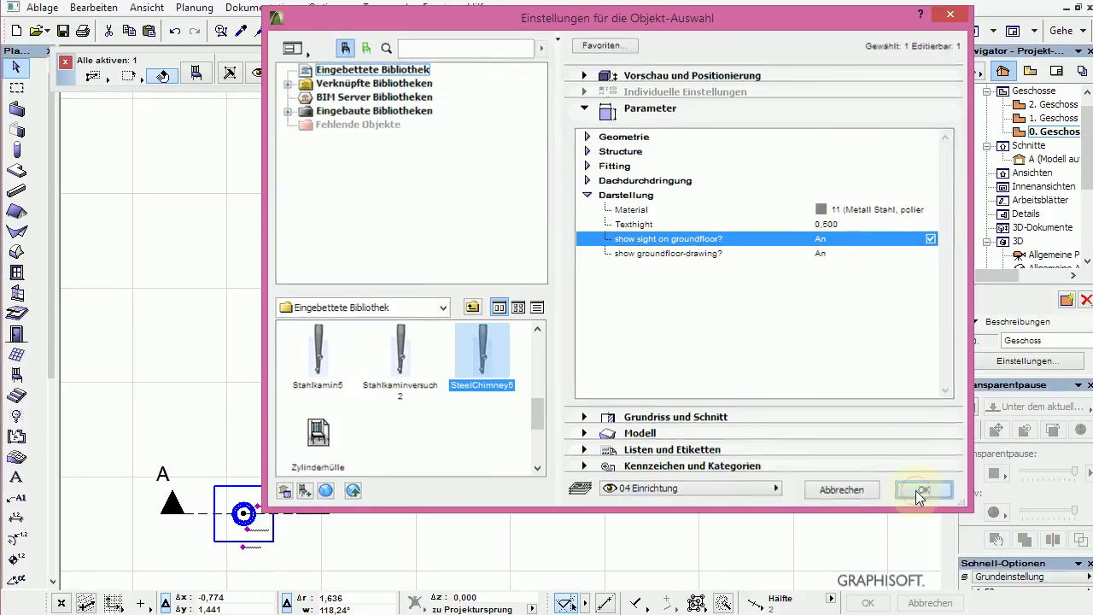
# Shift the chimney side drawing slightly lower and drag a part-height node to a new height.
pyautogui.scroll(-1, 276, 307)
pyautogui.scroll(-1, 276, 380)
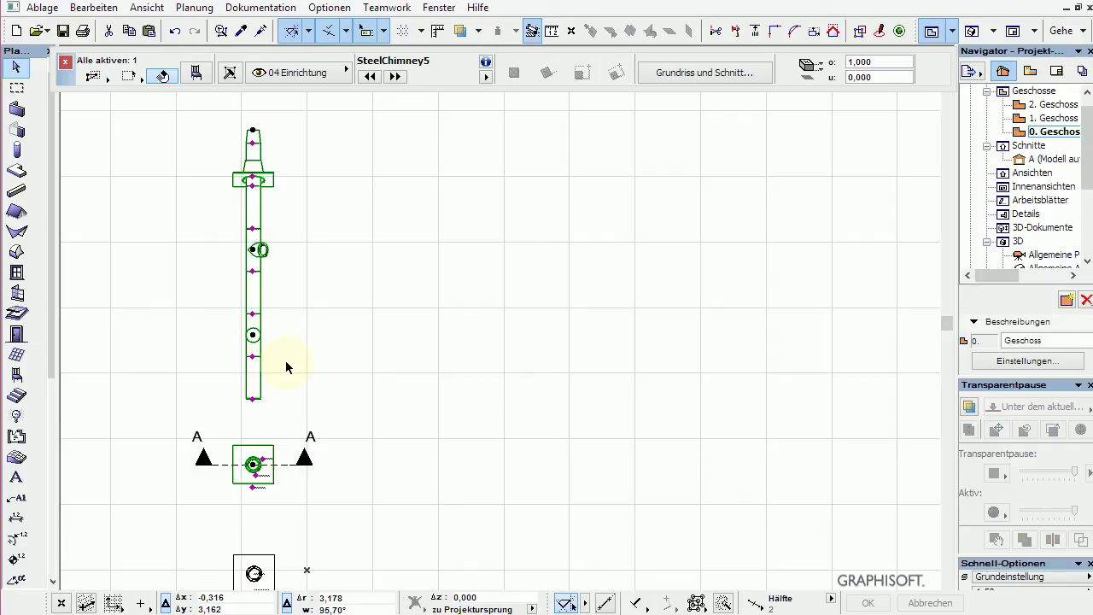
pyautogui.click(252, 398)
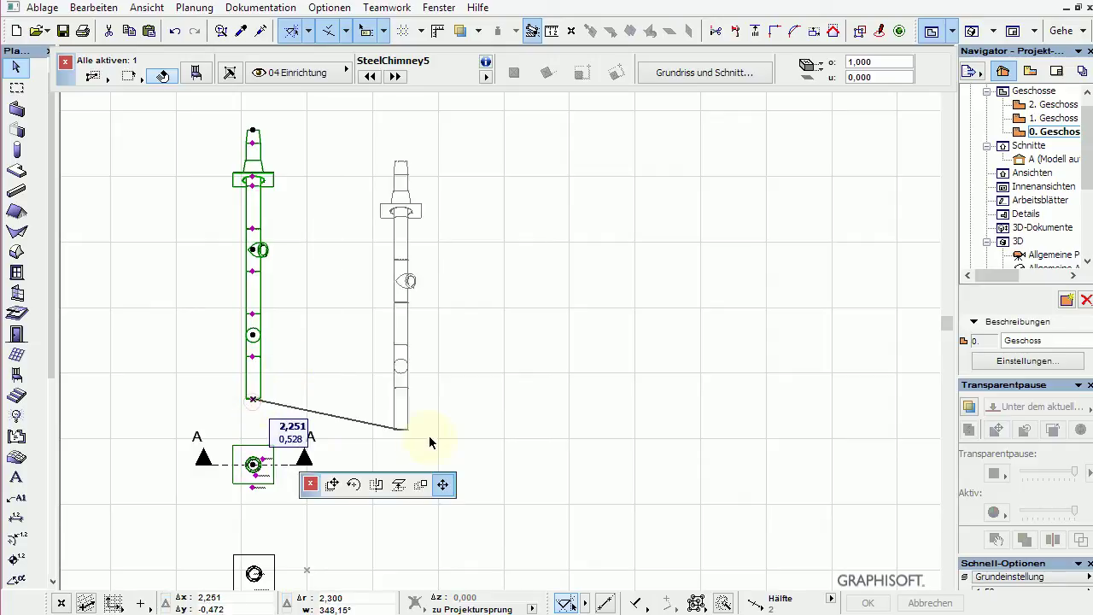
pyautogui.click(252, 422)
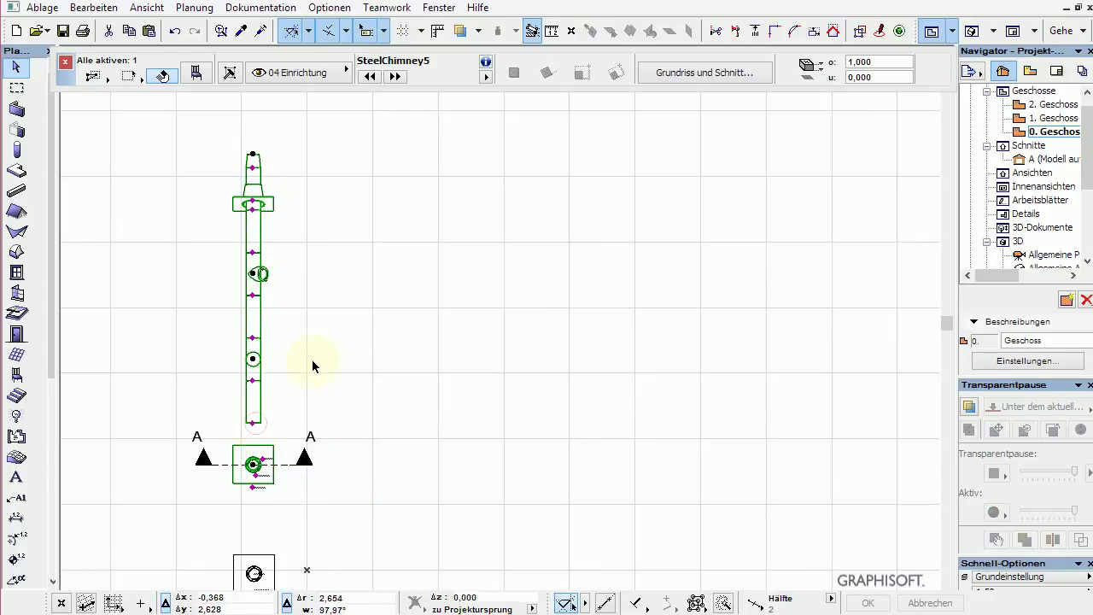
pyautogui.click(252, 382)
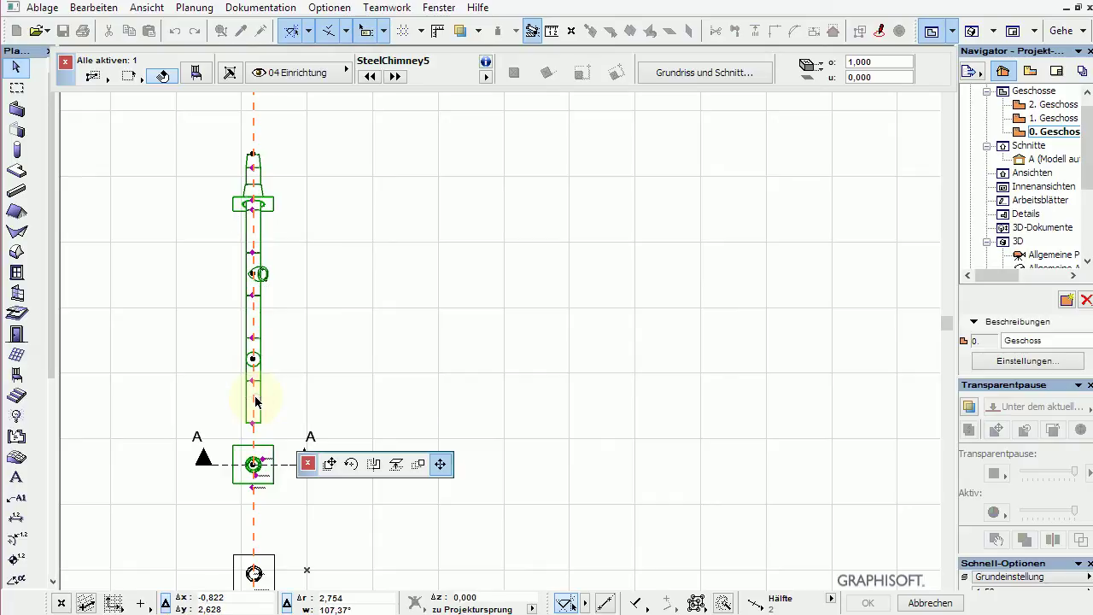
pyautogui.click(256, 405)
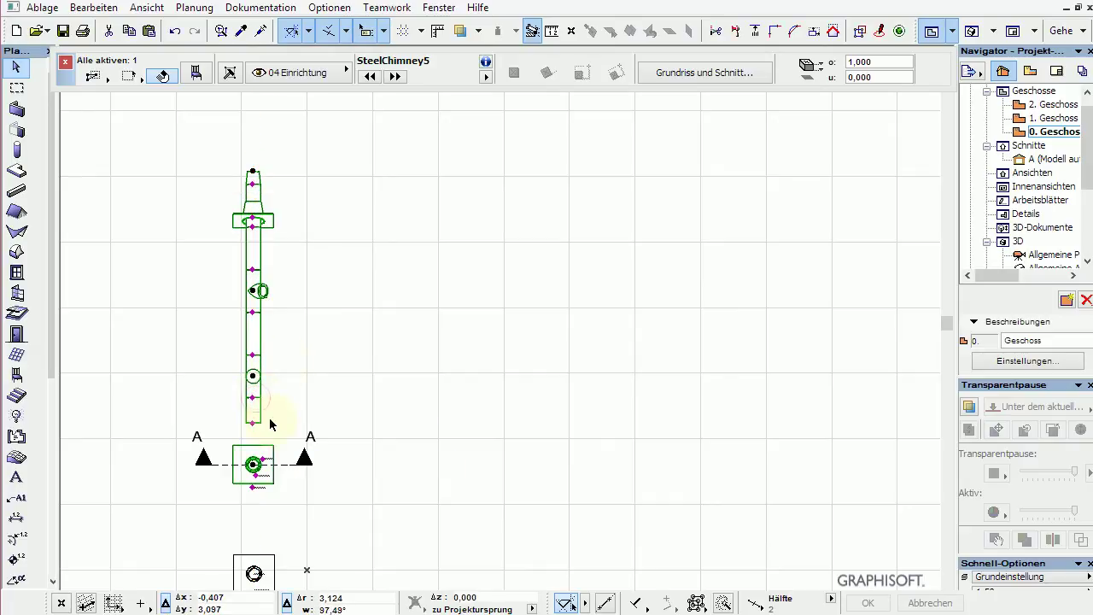
# Set the upward part height to 0,625 and lower the rain cone about 0.85.
pyautogui.click(254, 356)
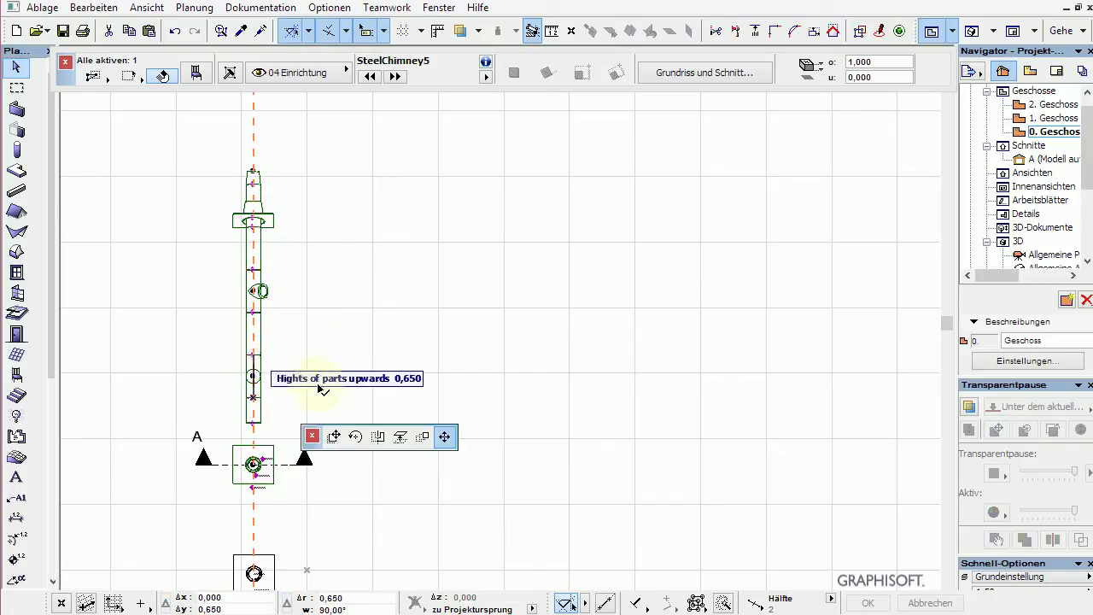
pyautogui.click(444, 438)
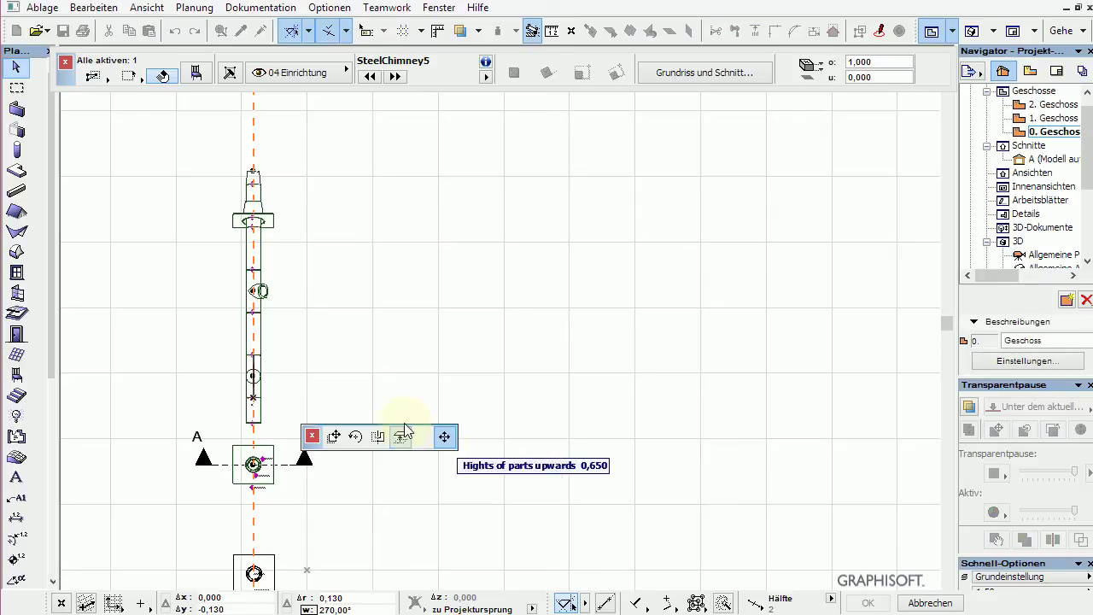
pyautogui.click(253, 358)
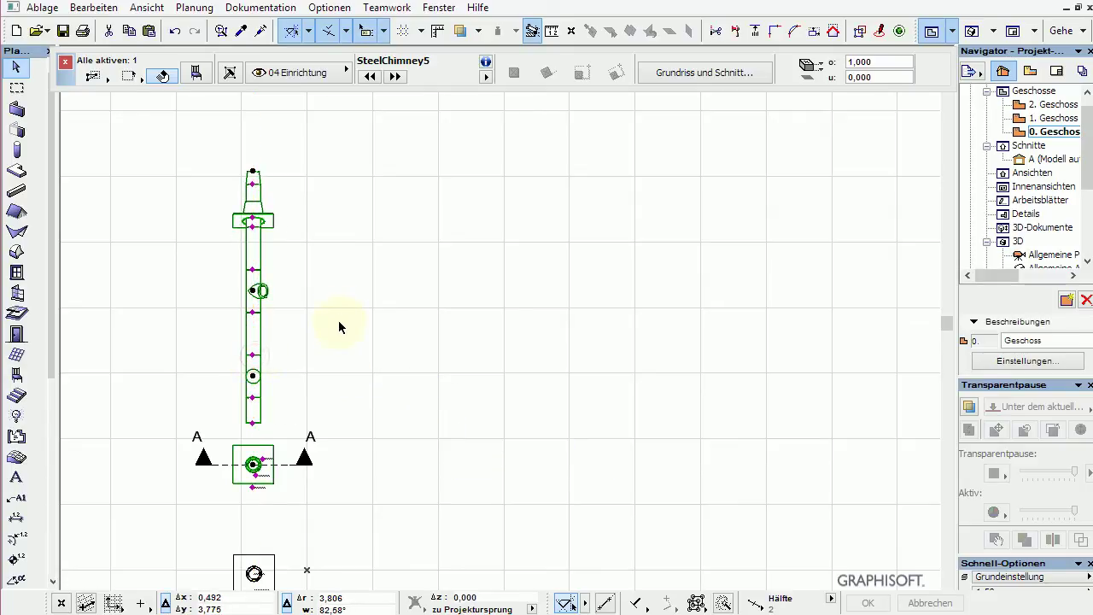
pyautogui.click(256, 221)
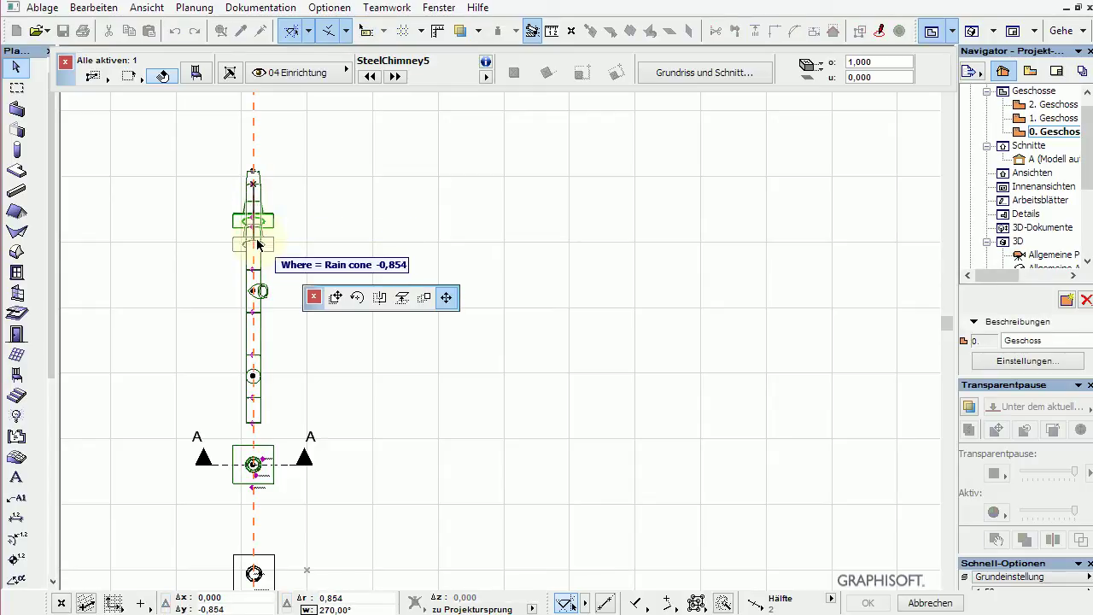
pyautogui.click(258, 243)
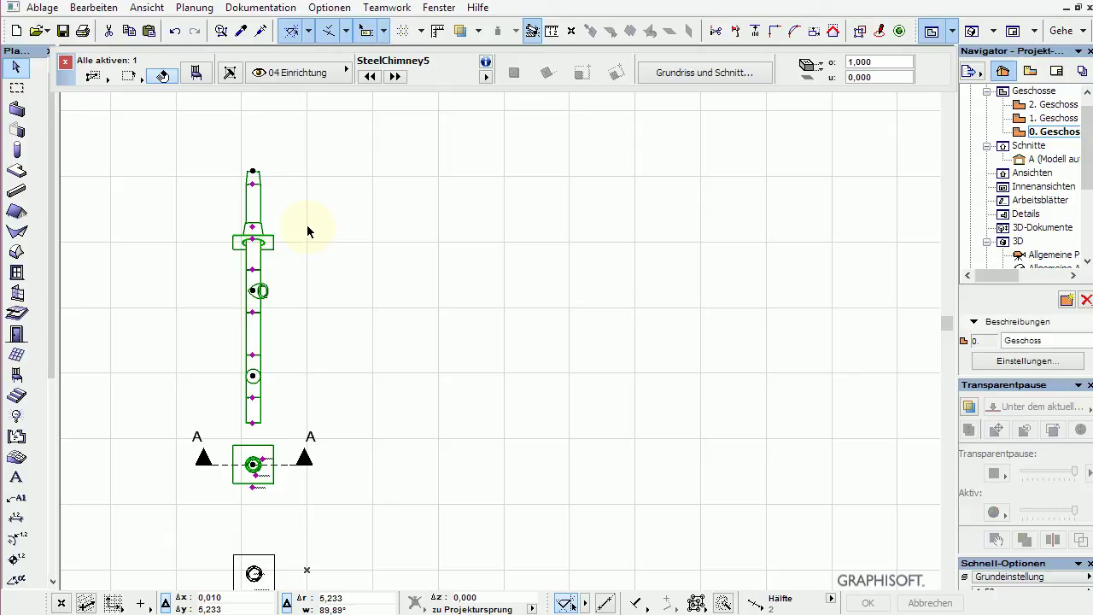
# Set the rain cone's Dachdurchdringung 2D turn angle to -90°.
pyautogui.hotkey('ctrl', 't')
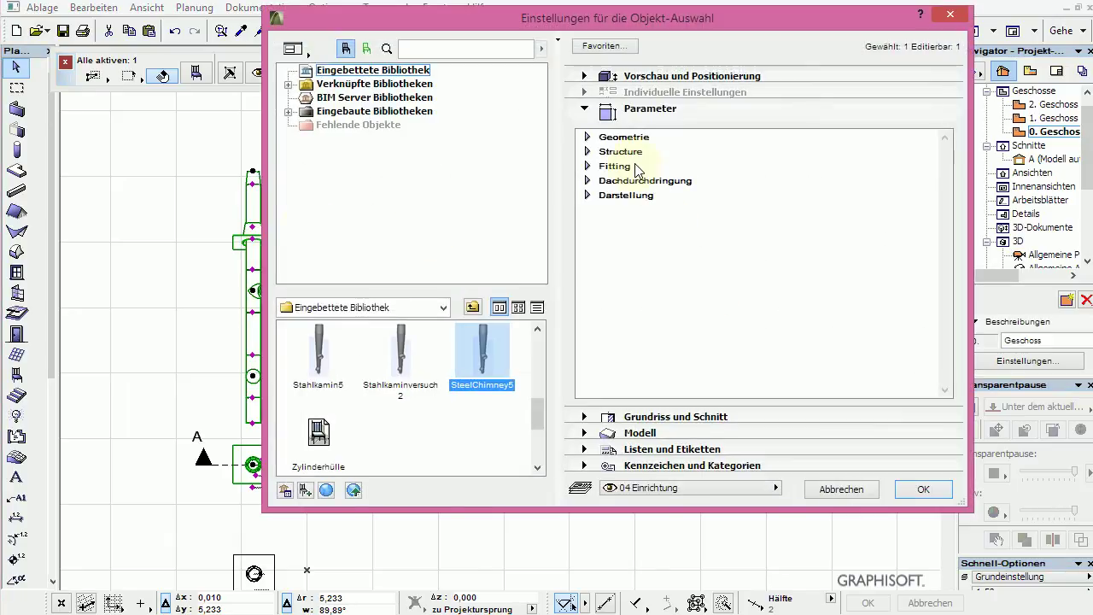
pyautogui.click(587, 181)
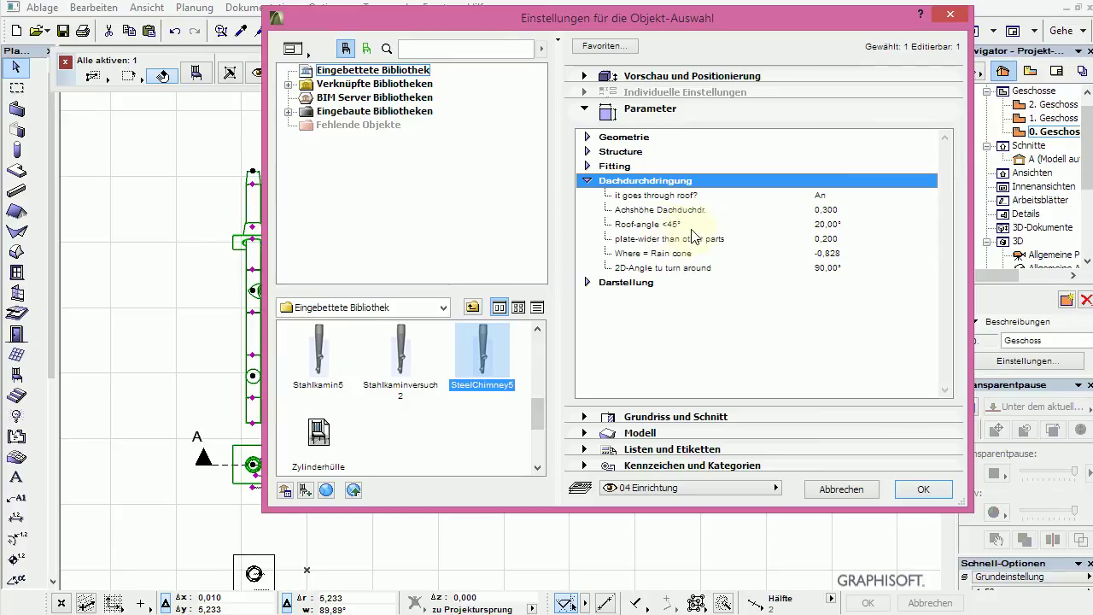
pyautogui.click(827, 269)
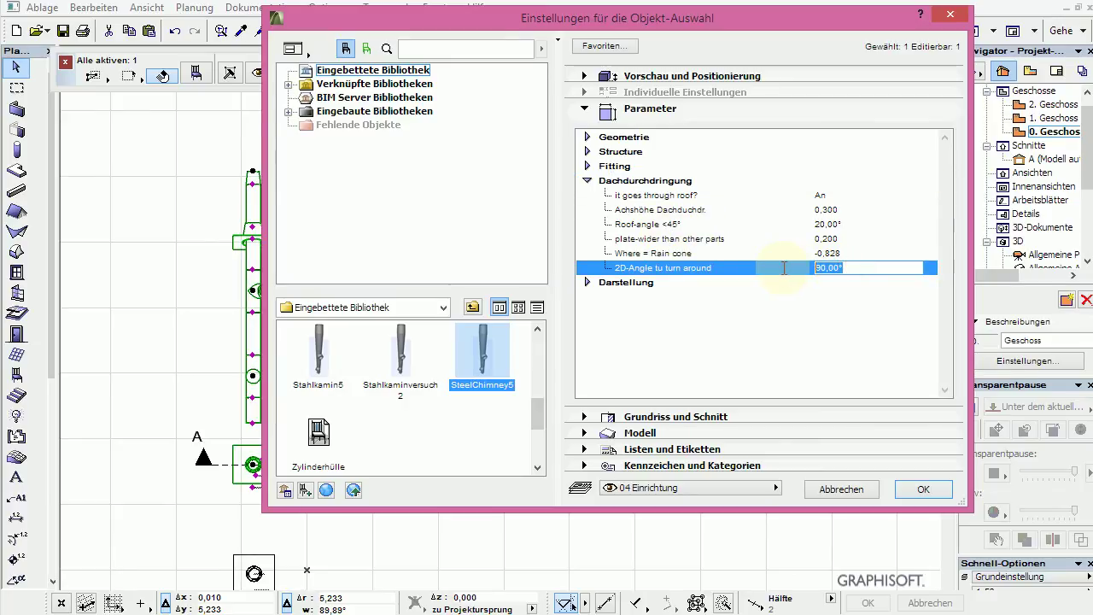
pyautogui.write('-90')
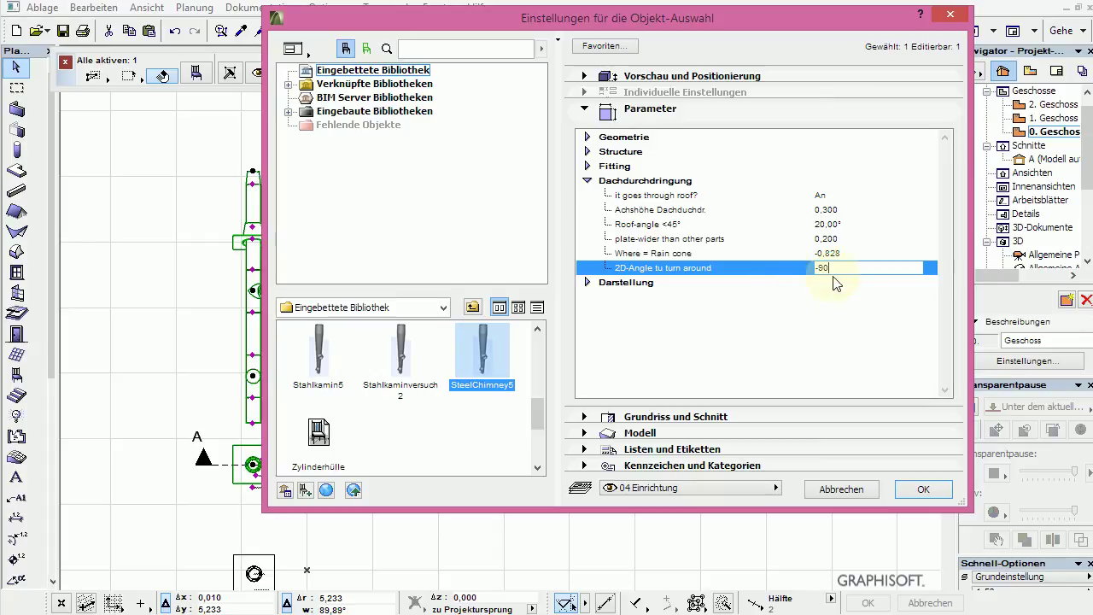
pyautogui.press('Return')
pyautogui.click(922, 492)
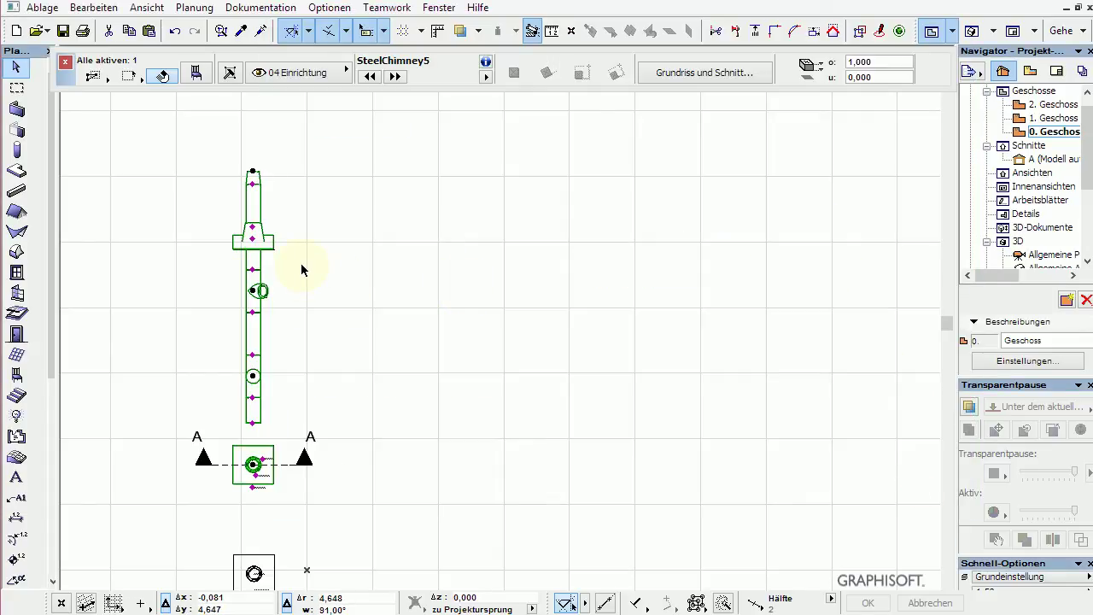
# Edit the Dachdurchdringung 2D turn angle again and apply it.
pyautogui.hotkey('ctrl', 't')
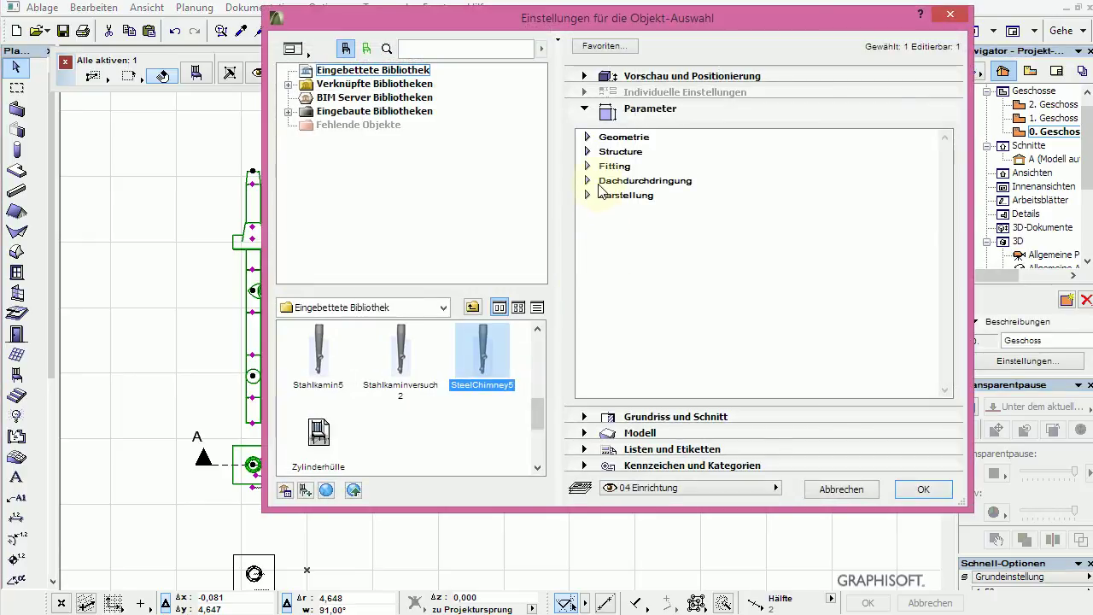
pyautogui.click(588, 180)
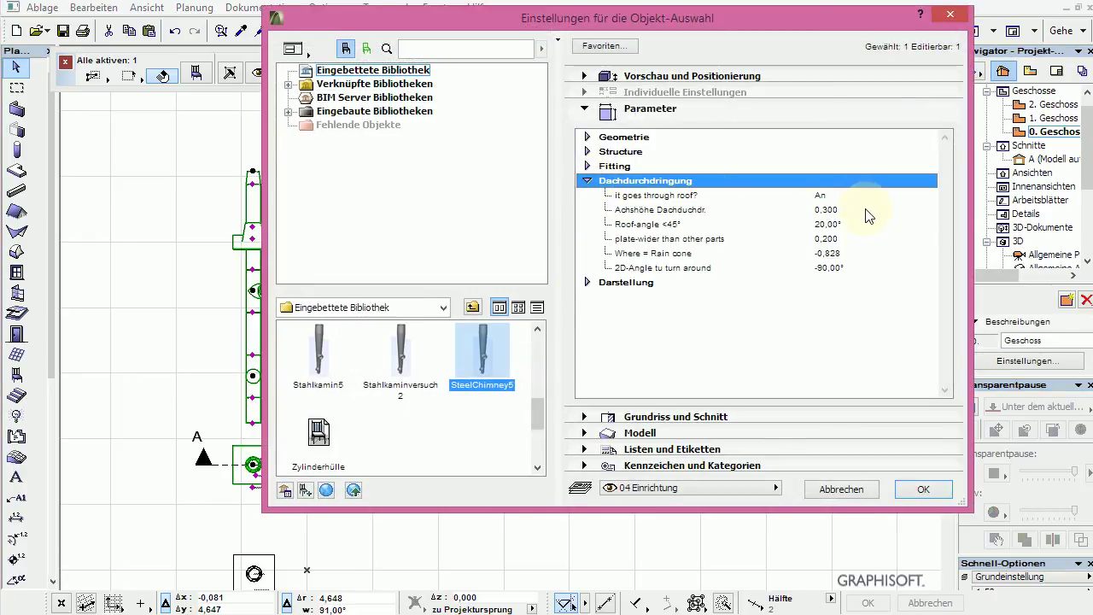
pyautogui.click(843, 268)
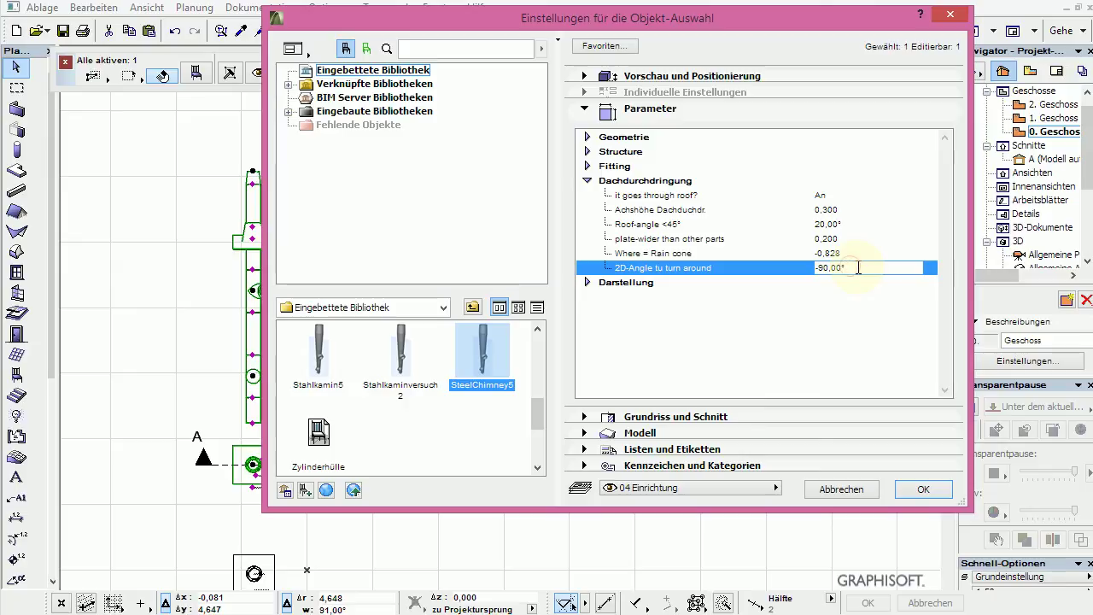
pyautogui.write('0')
pyautogui.press('Return')
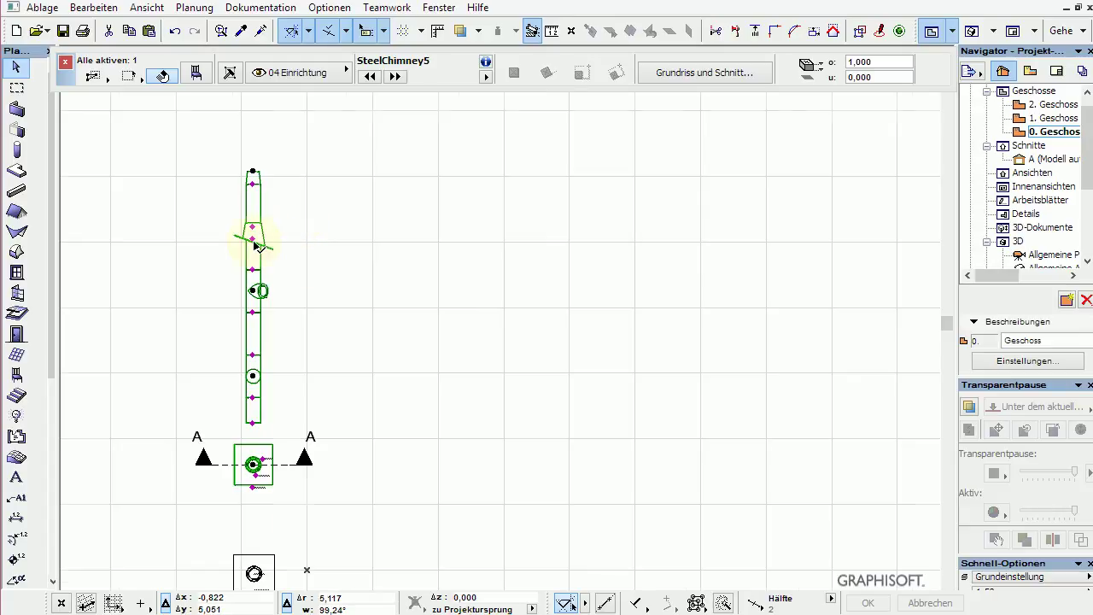
# Move the tilted rain cone higher up the chimney's side elevation.
pyautogui.scroll(3, 254, 241)
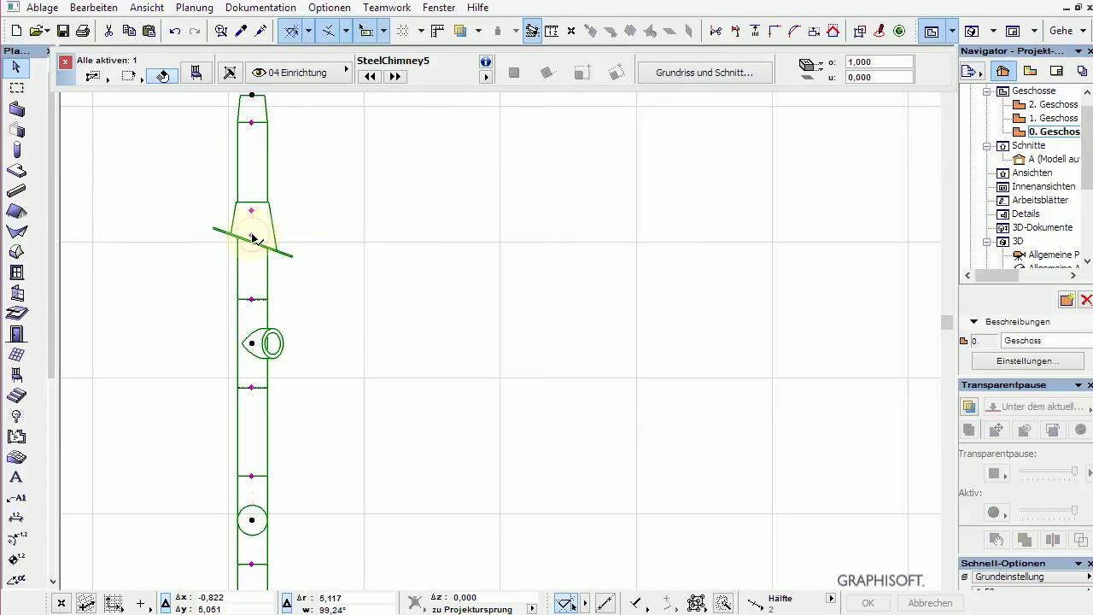
pyautogui.click(254, 241)
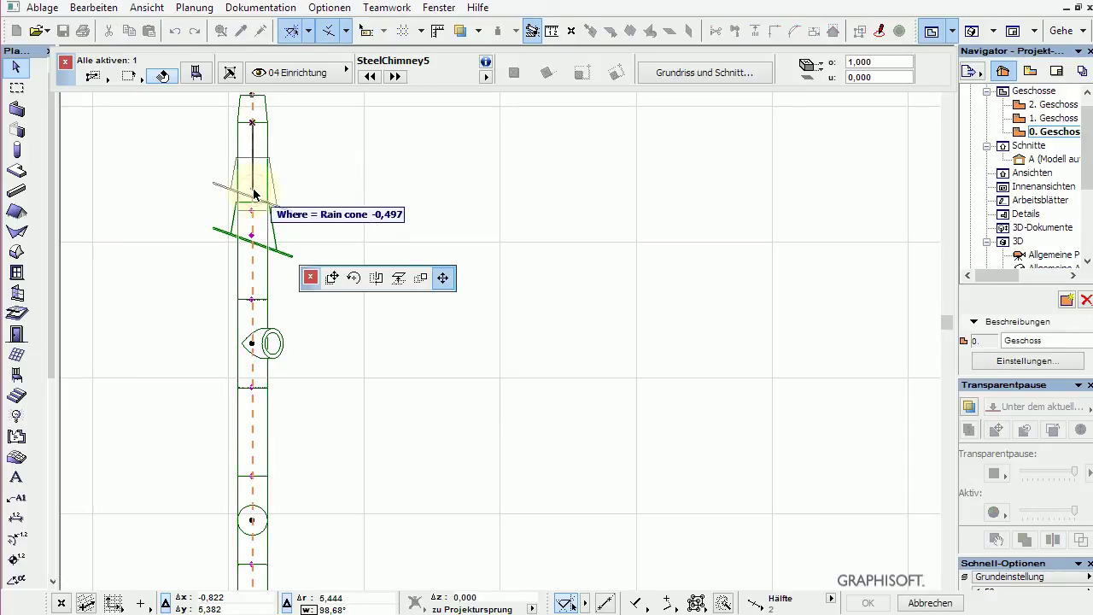
pyautogui.click(254, 190)
pyautogui.scroll(-1, 387, 502)
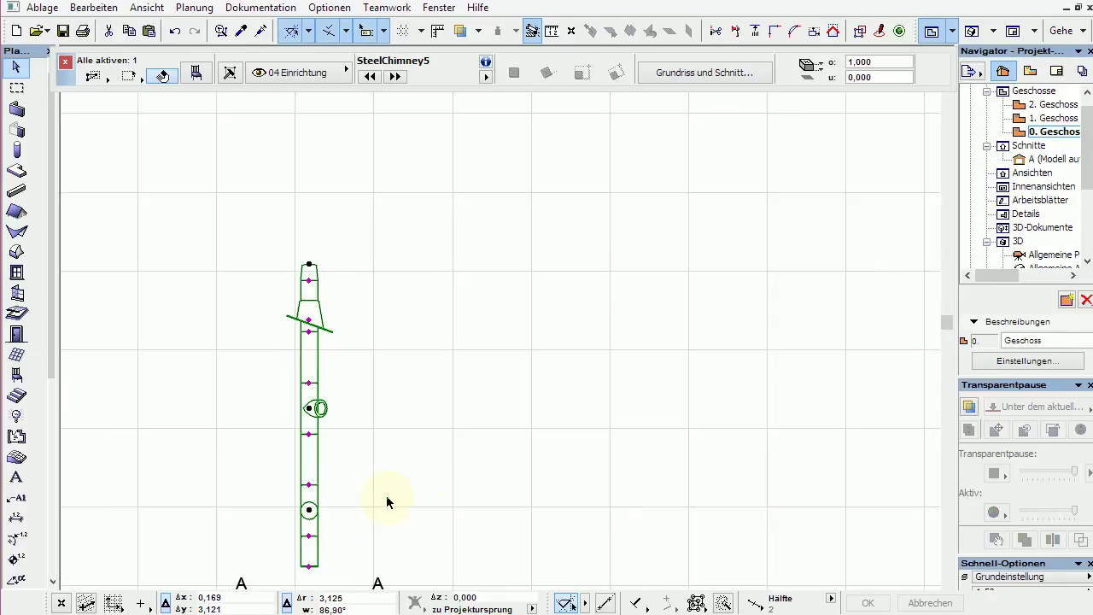
# In Section A, raise the rain cone near the chimney top, then return to 0. Geschoss.
pyautogui.doubleClick(1050, 158)
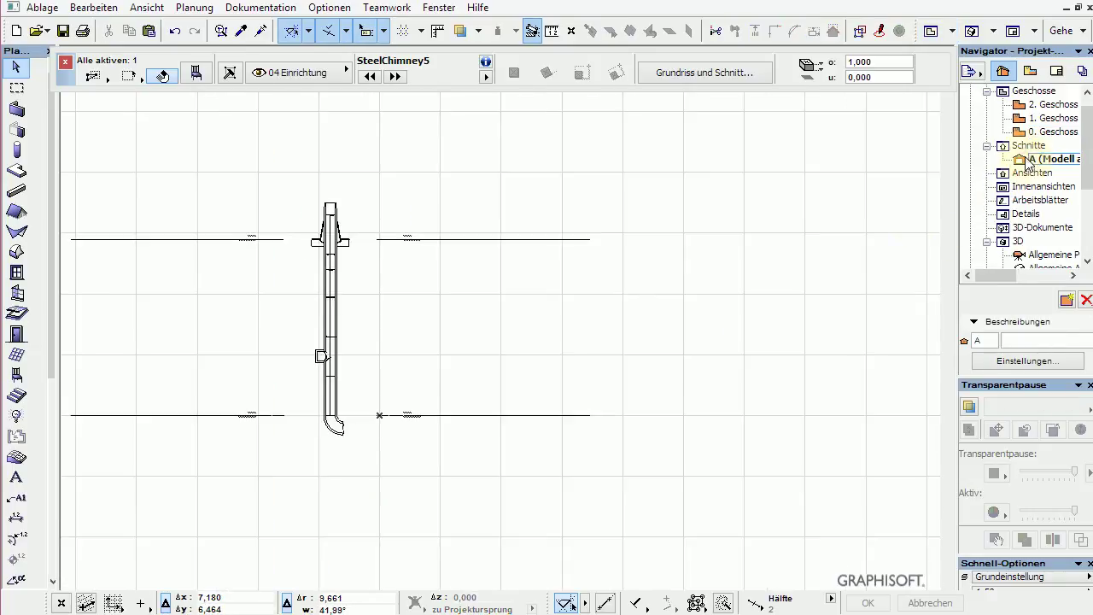
pyautogui.scroll(2, 305, 251)
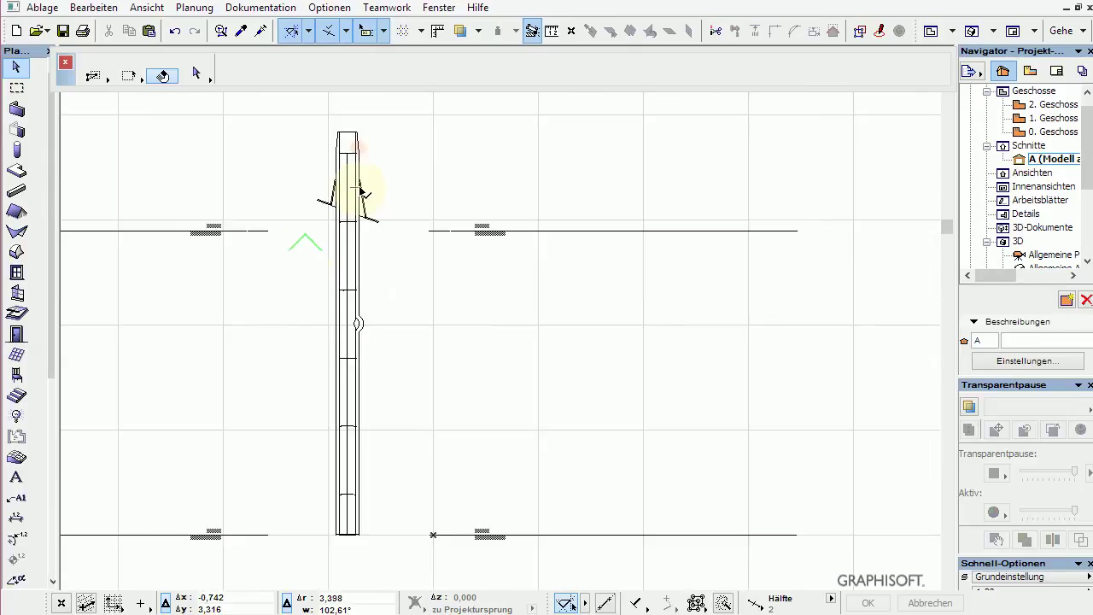
pyautogui.click(349, 155)
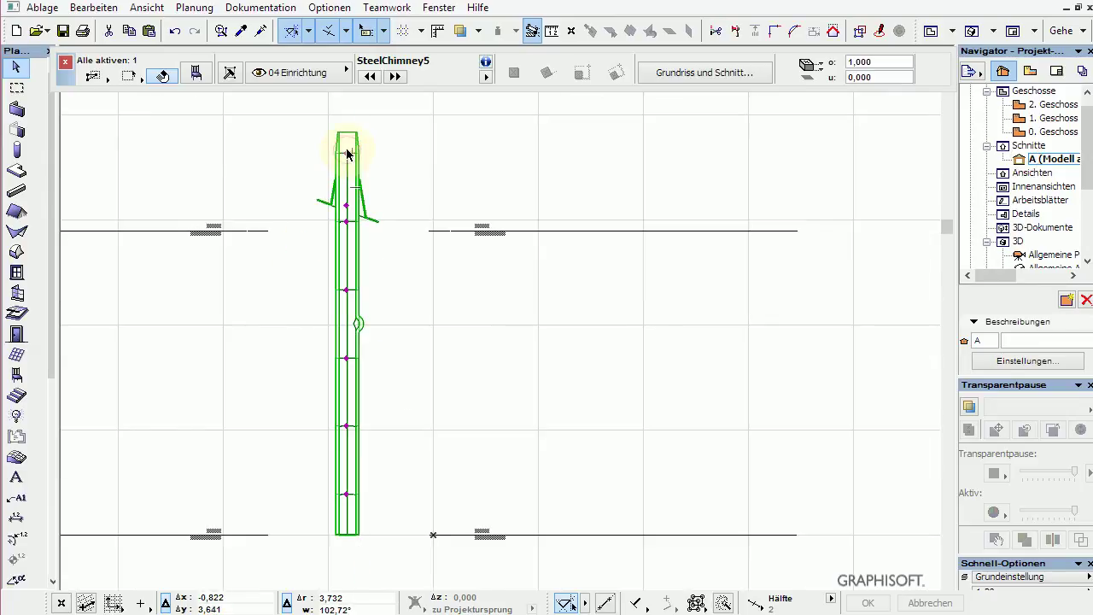
pyautogui.click(348, 209)
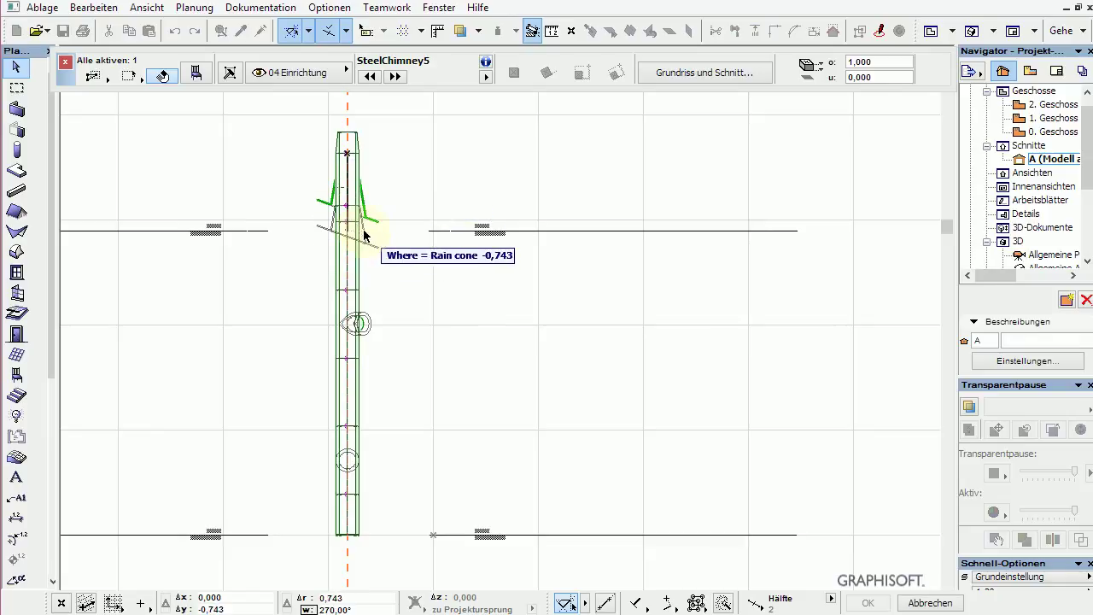
pyautogui.click(346, 193)
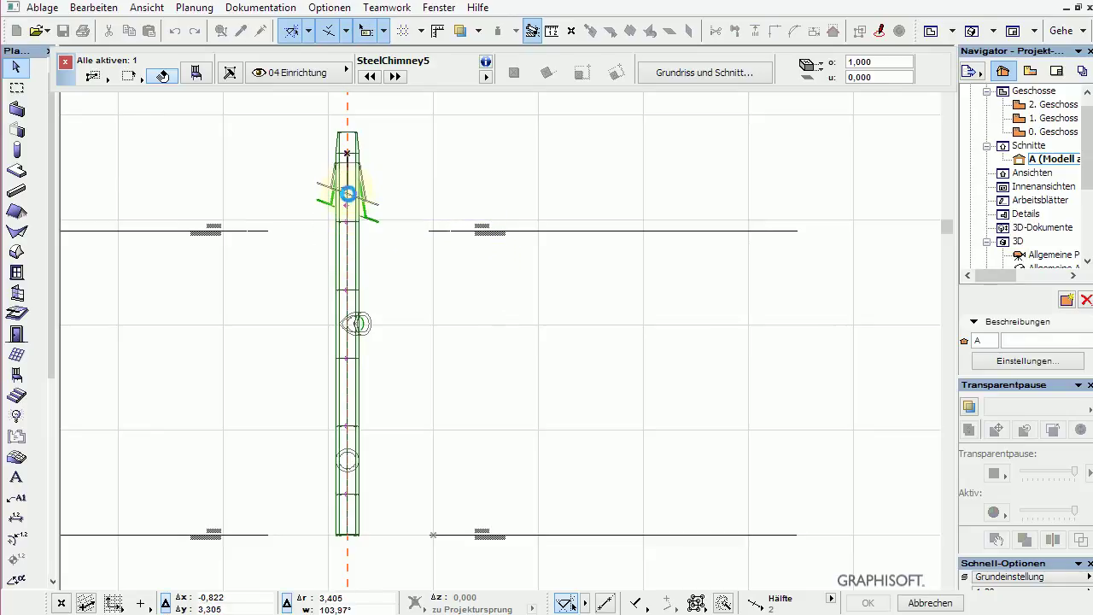
pyautogui.press('Up')
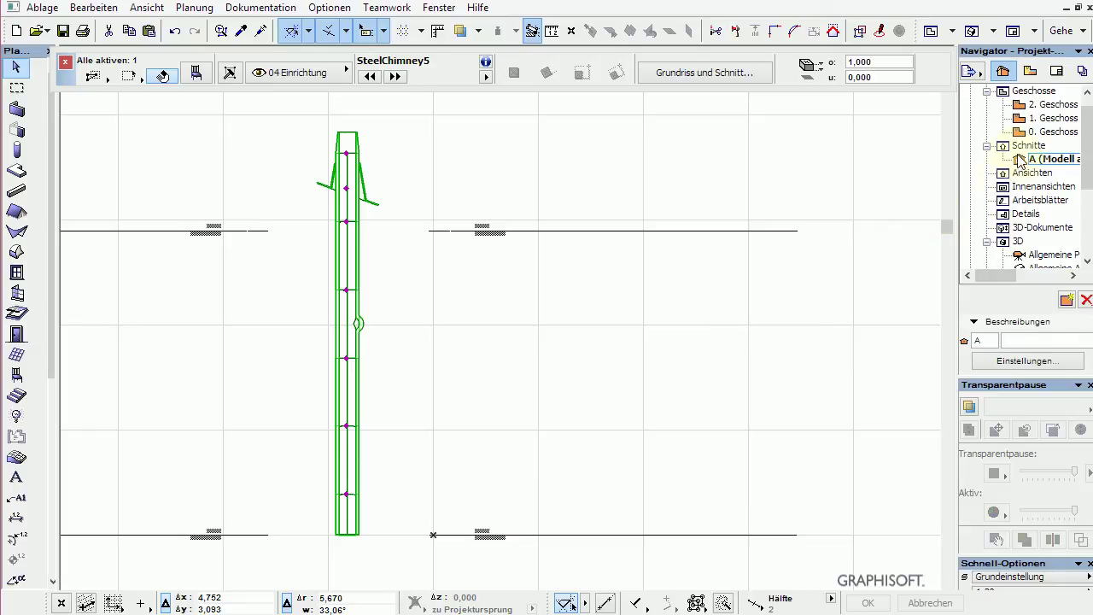
pyautogui.press('Up')
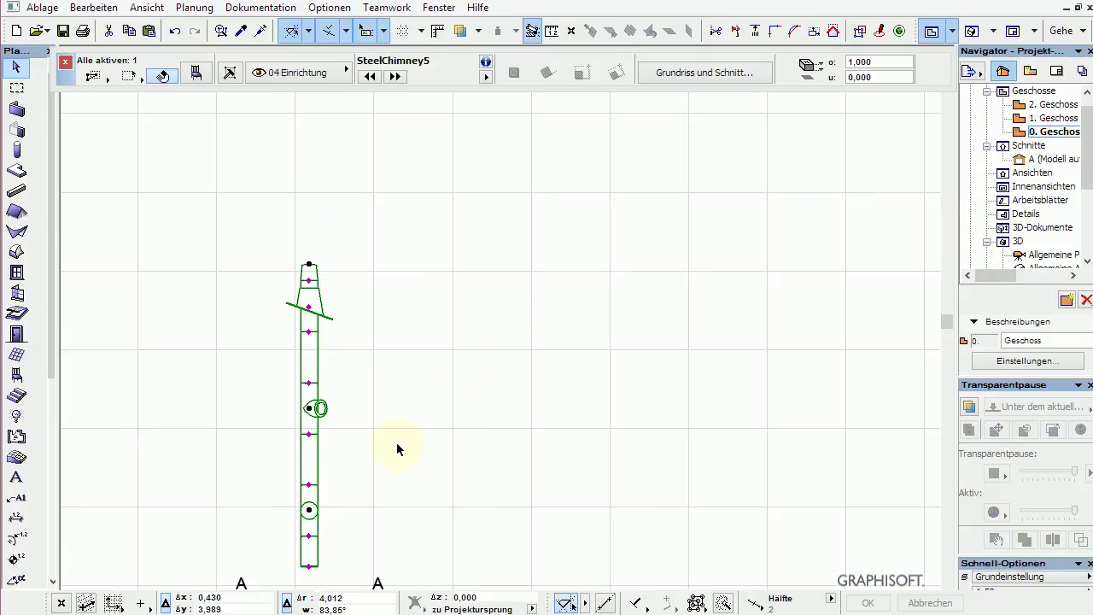
pyautogui.moveTo(397, 449); pyautogui.dragTo(399, 277, button='middle')
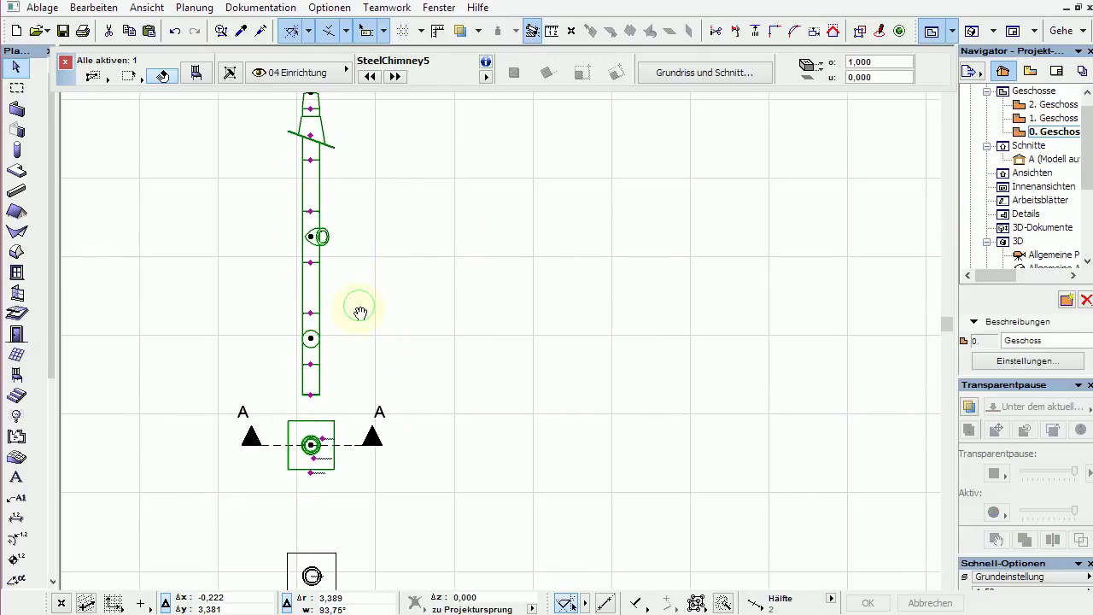
pyautogui.moveTo(359, 312); pyautogui.dragTo(362, 365, button='middle')
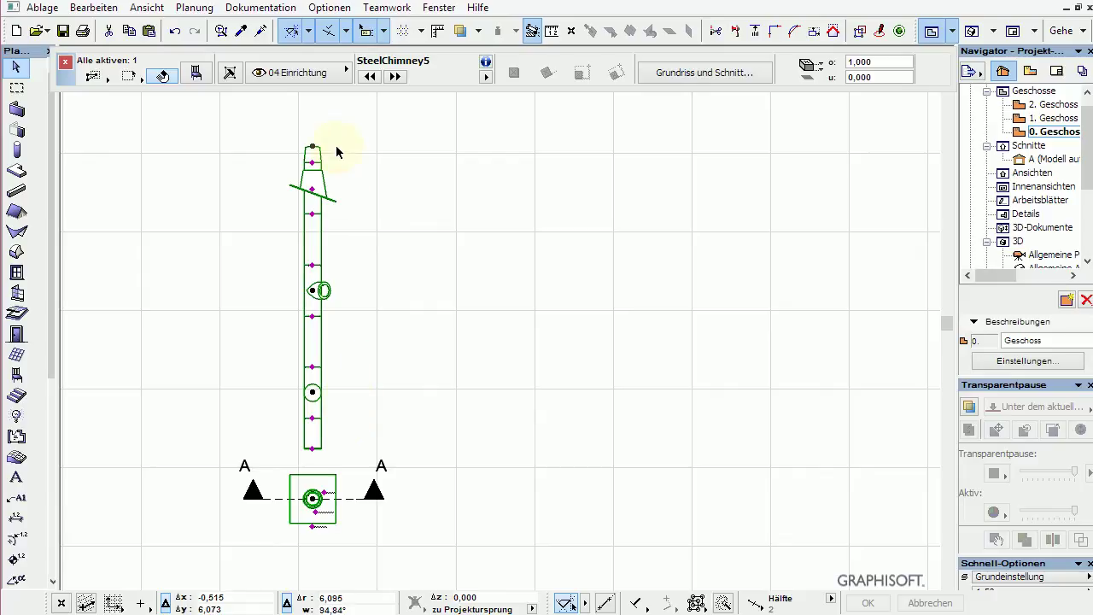